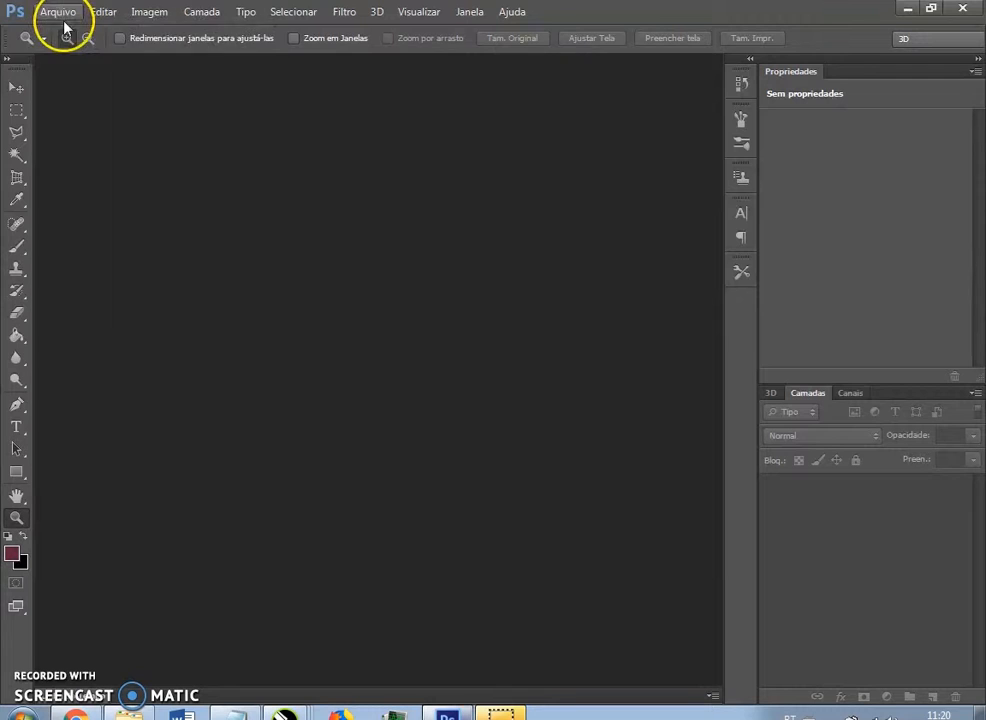
Step: Create a new document 2520 pixels wide and 1293 pixels high, and paste the copied parking lot photo into it
click(80, 32)
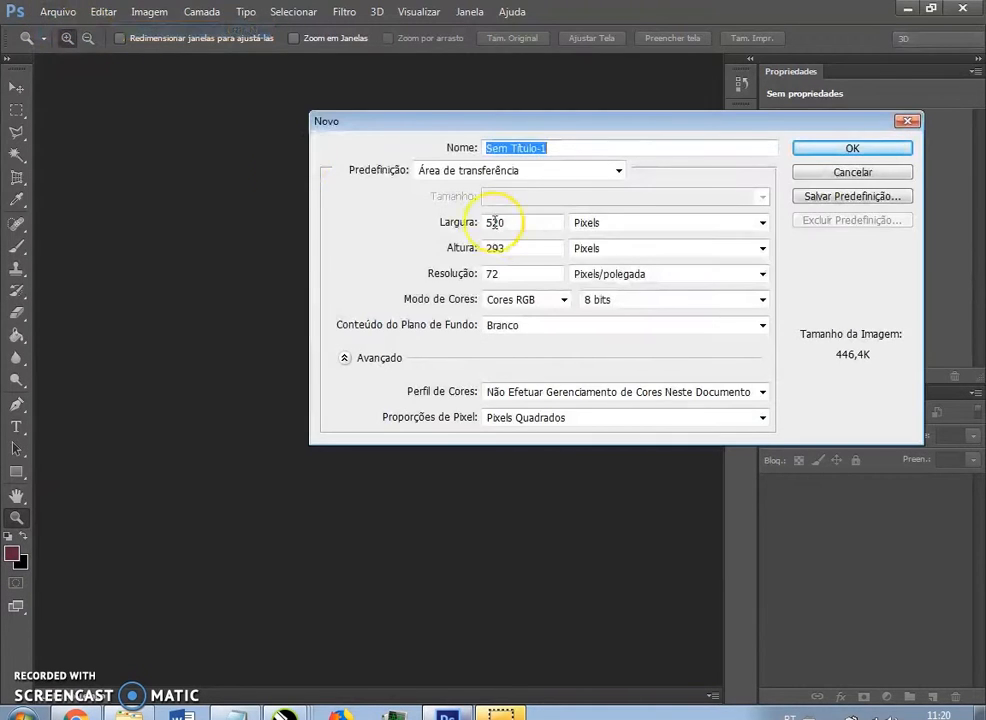
double_click(517, 225)
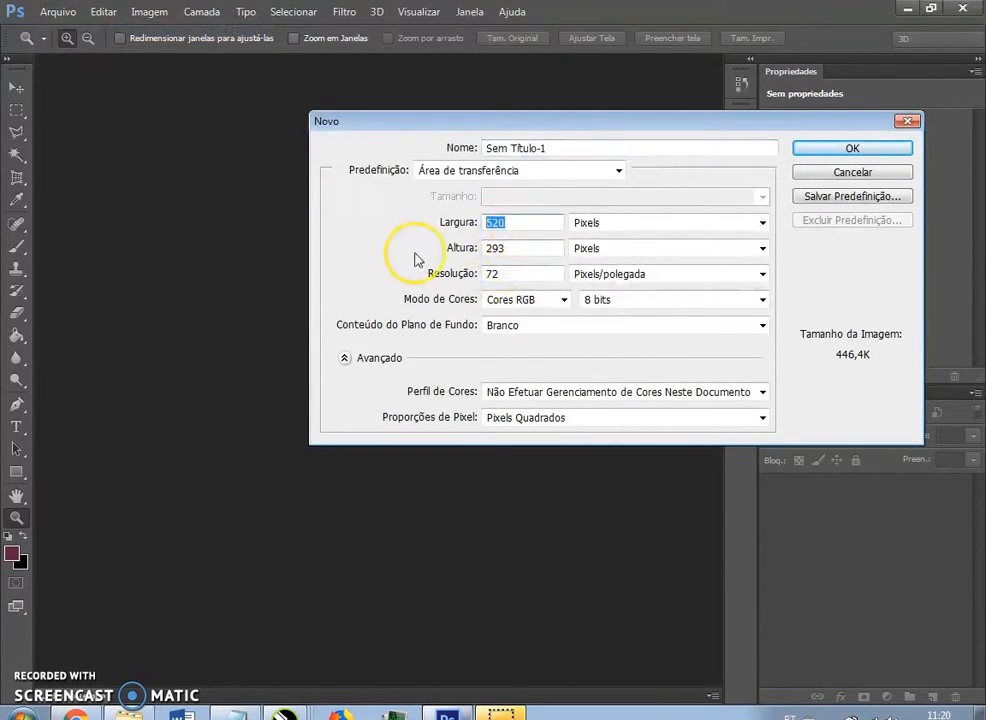
text(1)
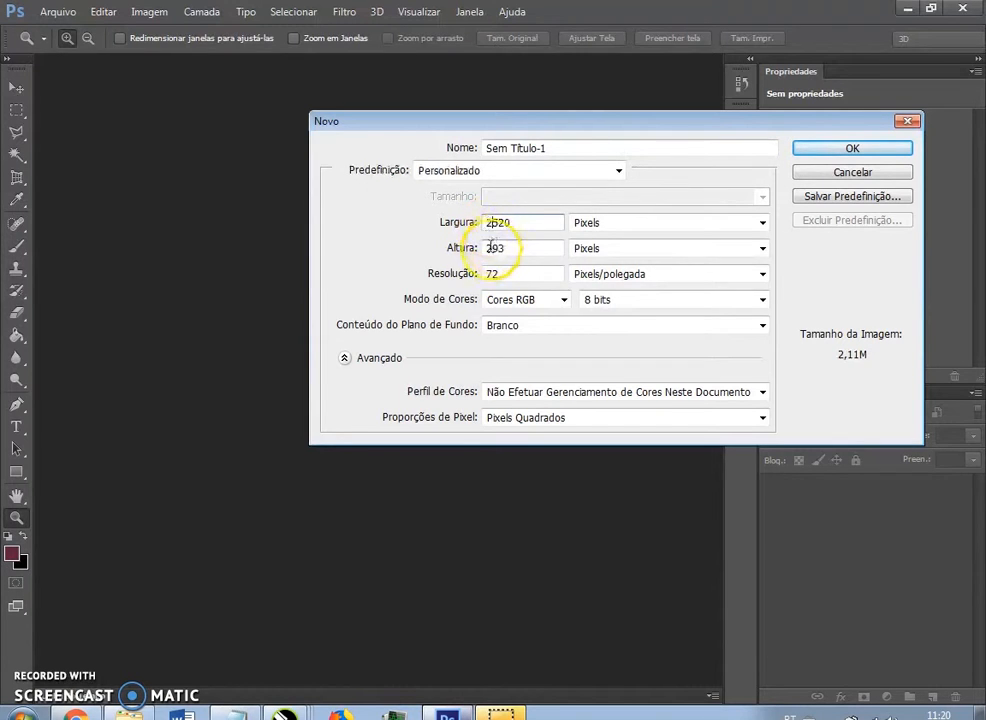
click(843, 150)
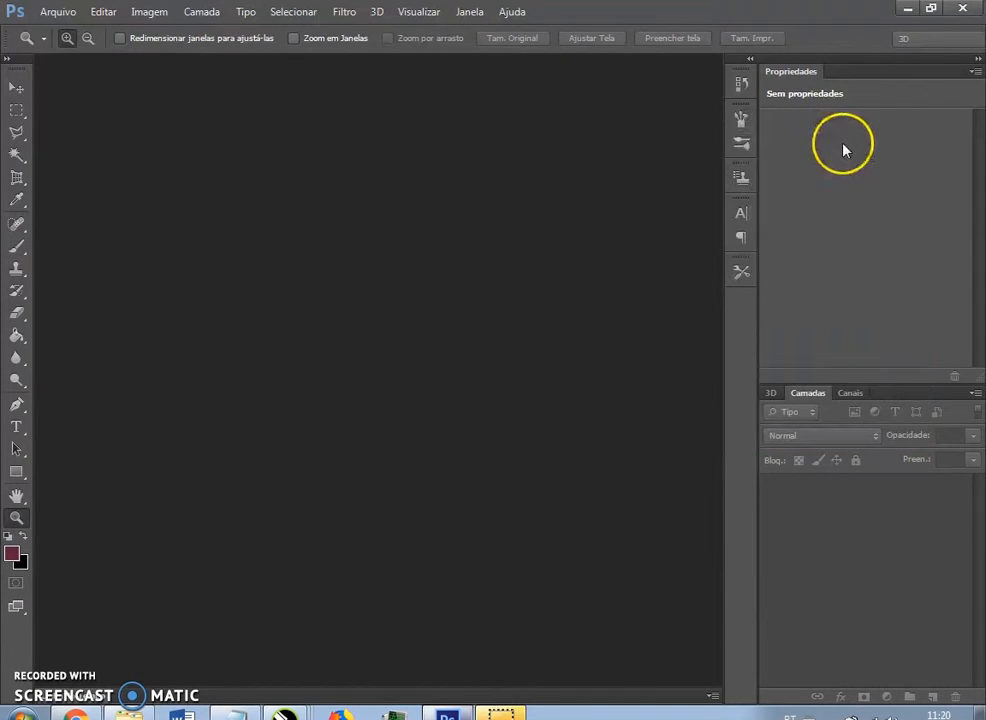
key(ctrl+v)
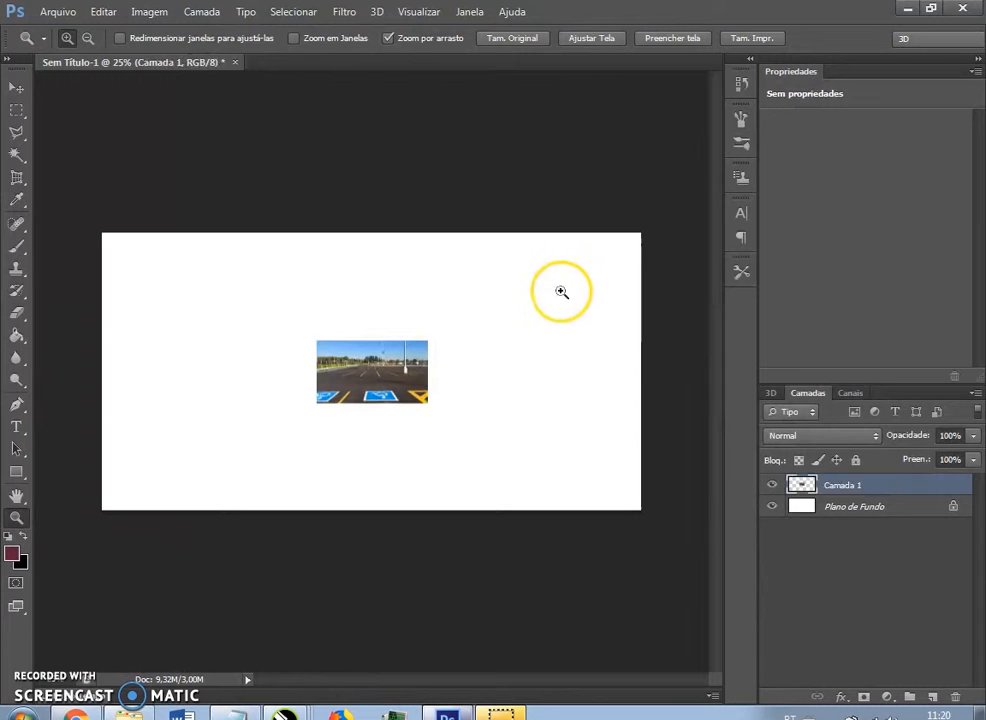
click(16, 86)
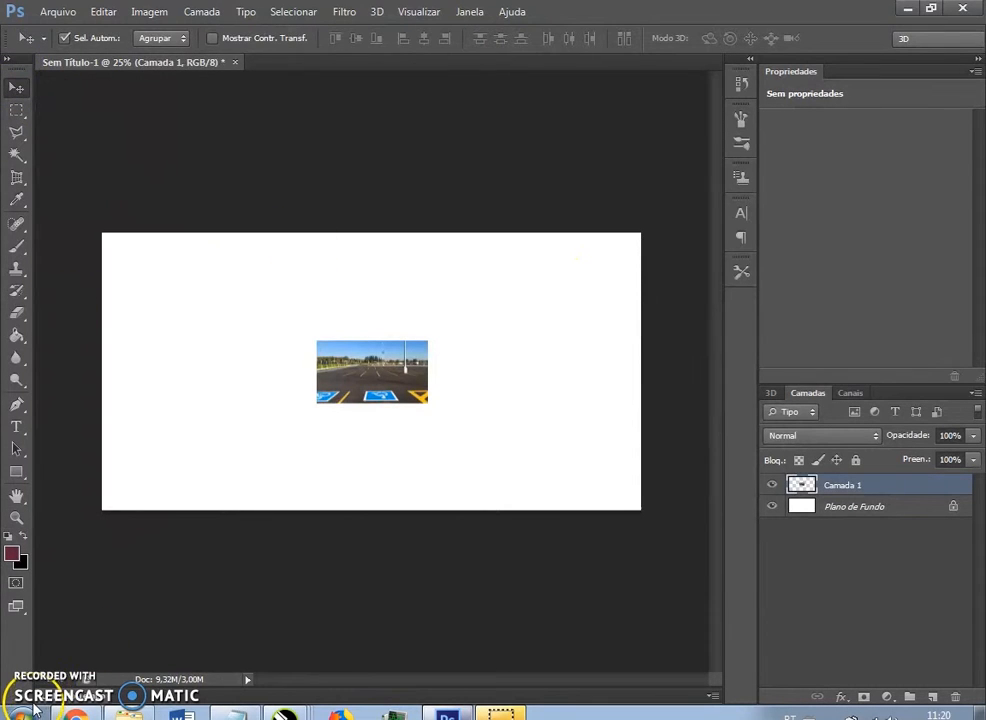
click(953, 510)
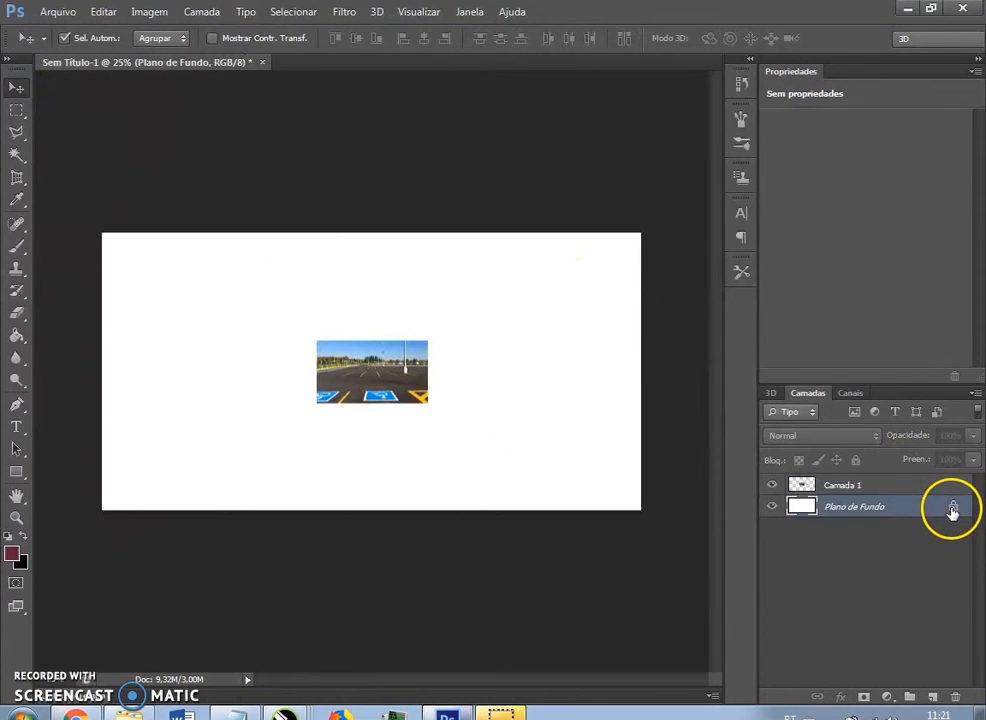
drag(953, 706, 955, 698)
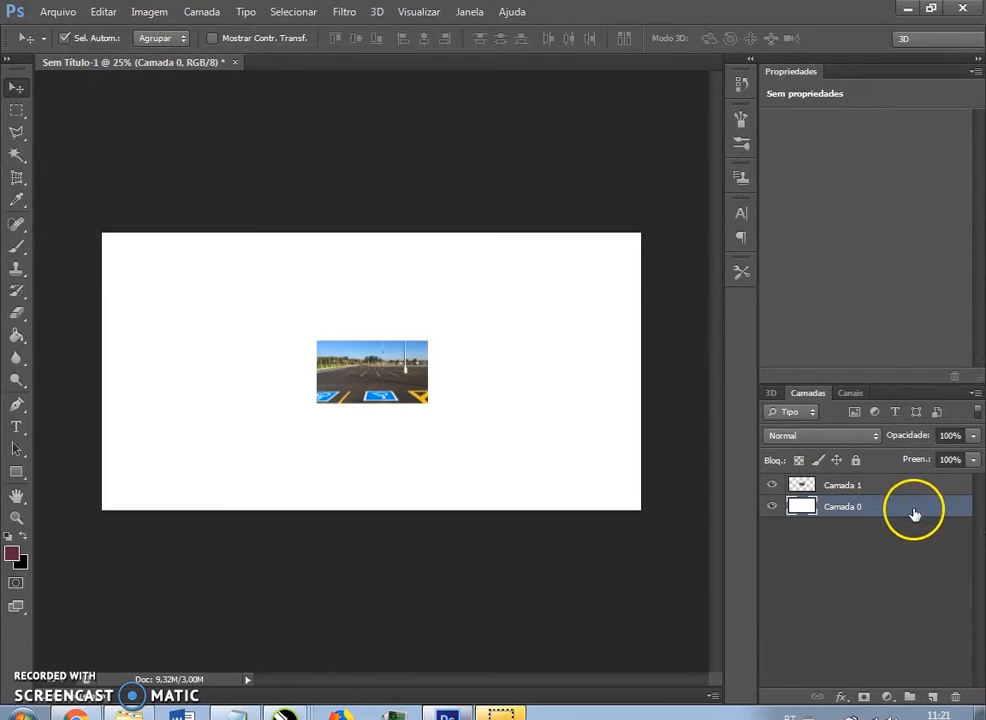
key(ctrl+z)
click(890, 540)
drag(853, 509, 836, 528)
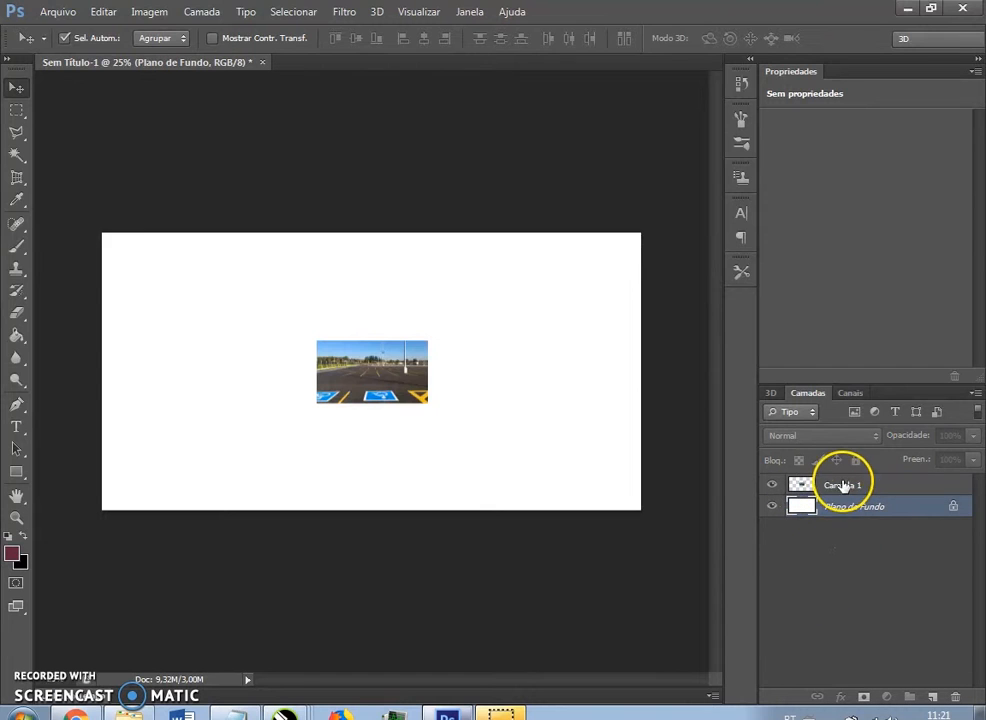
Step: Unlock the Plano de Fundo layer and shift the parking lot photo on Camada 1 slightly up and to the left
drag(953, 512, 954, 697)
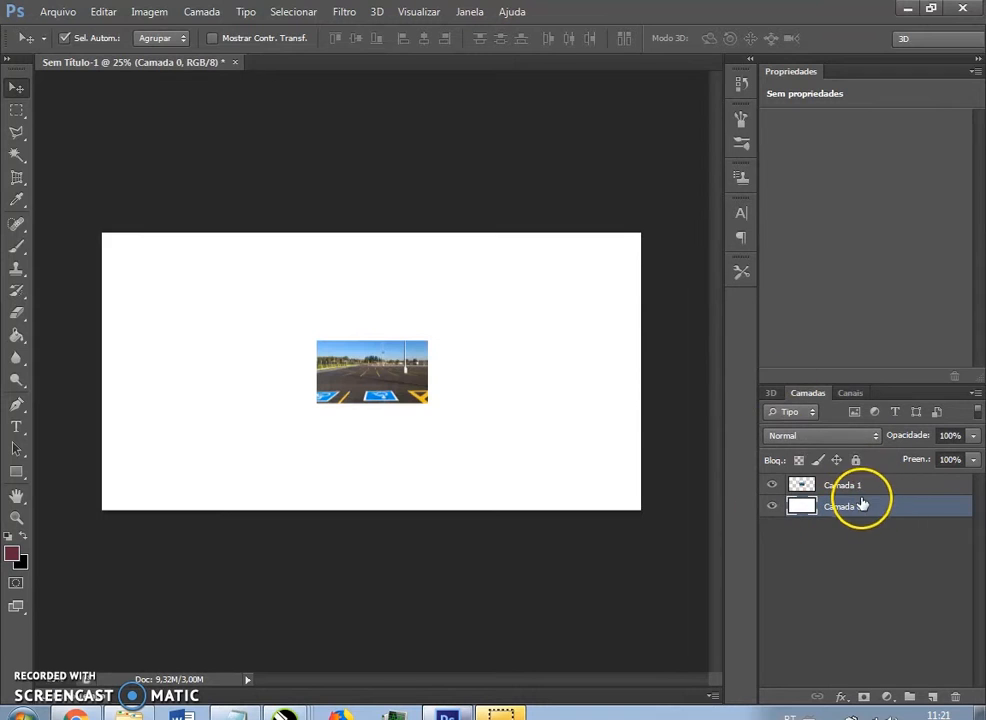
click(845, 487)
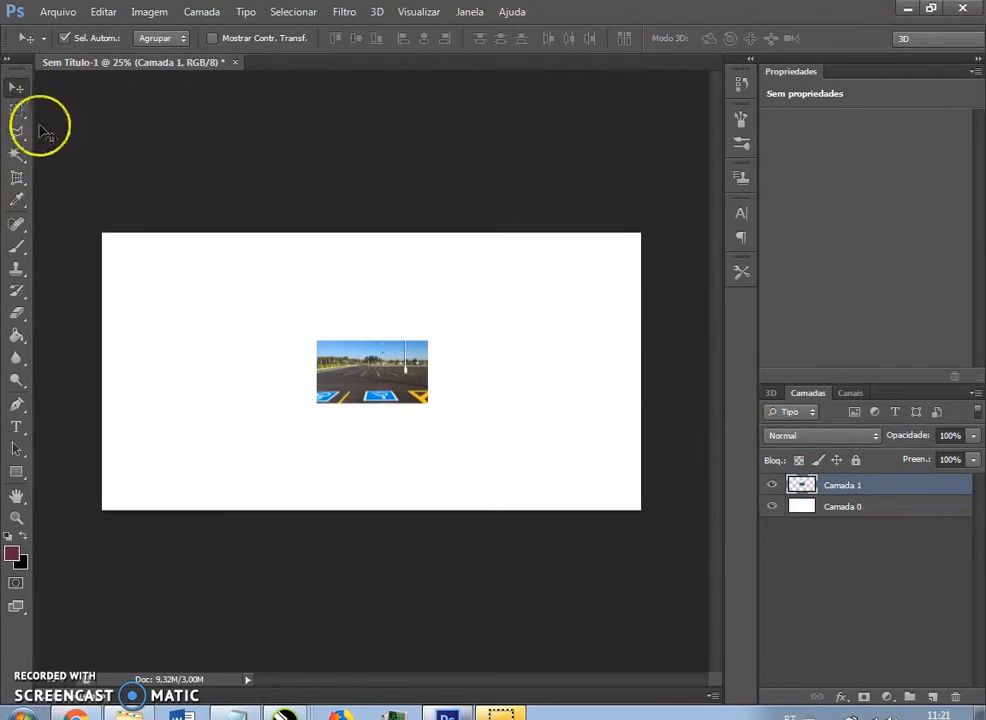
drag(374, 385, 312, 338)
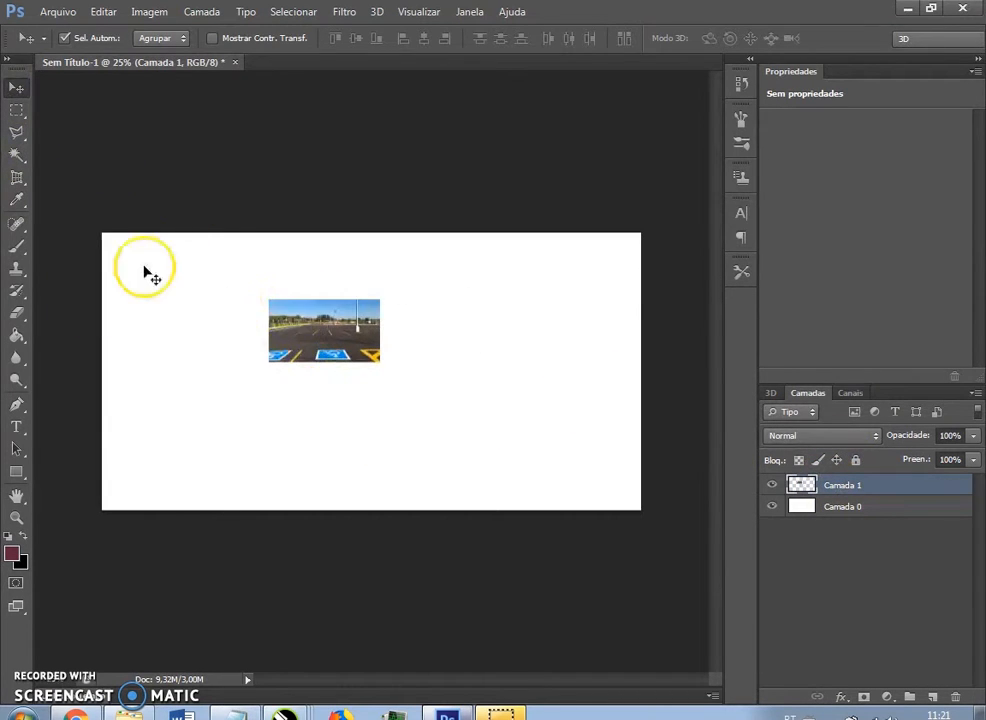
drag(167, 266, 305, 348)
key(ctrl+z)
key(ctrl+z)
key(ctrl+z)
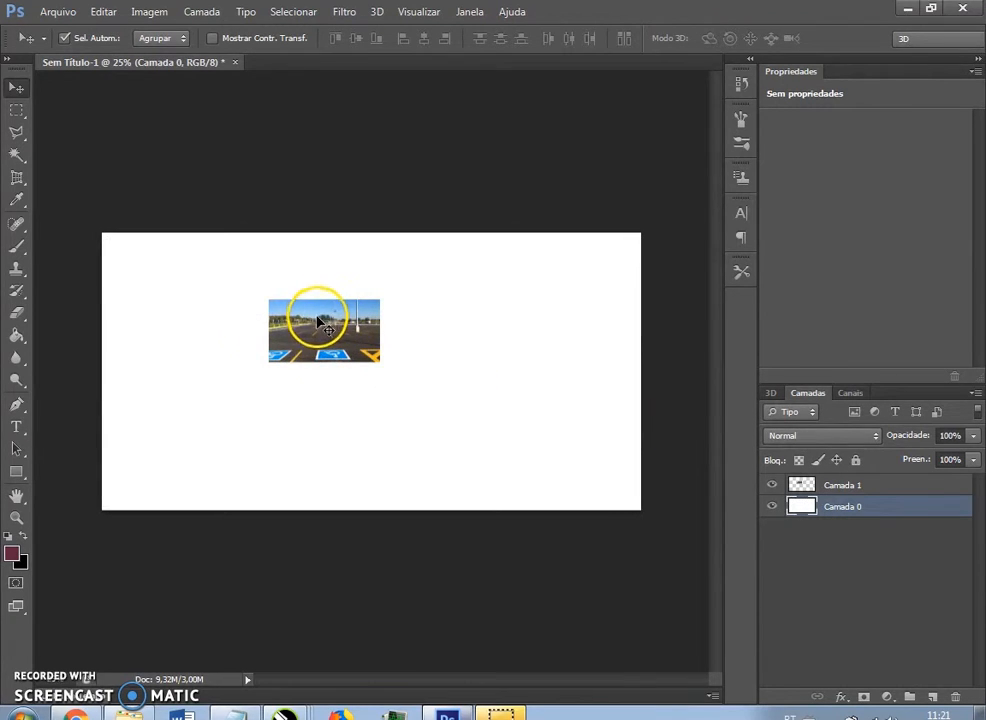
Step: Select the parking lot photo on Camada 1 with the rectangular marquee, cut it and paste it back
click(17, 113)
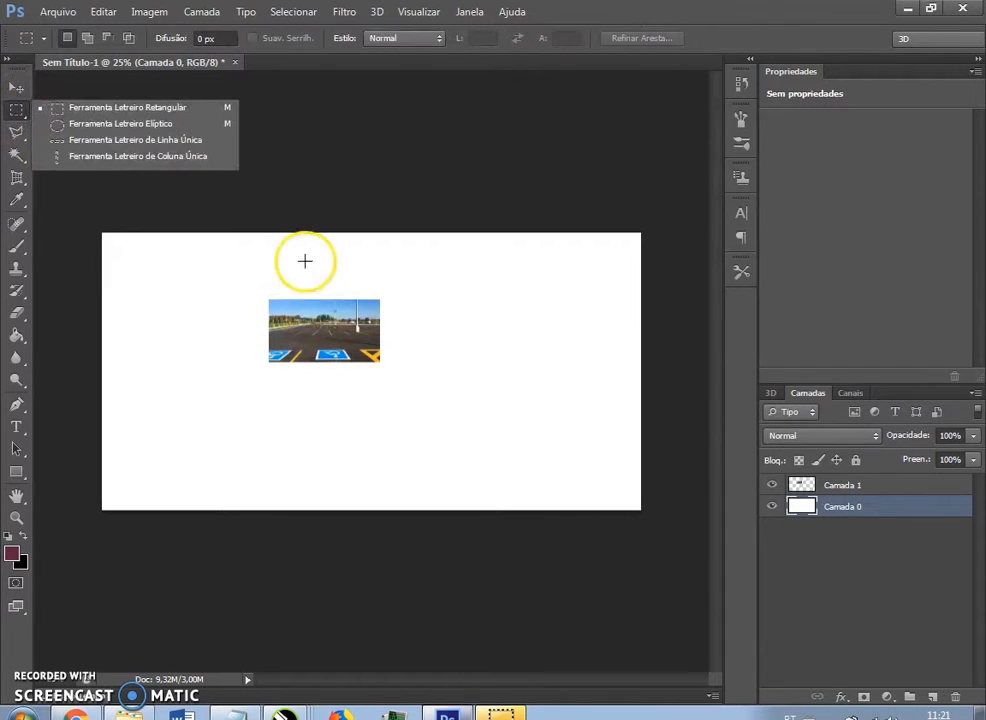
click(120, 102)
click(17, 113)
click(172, 106)
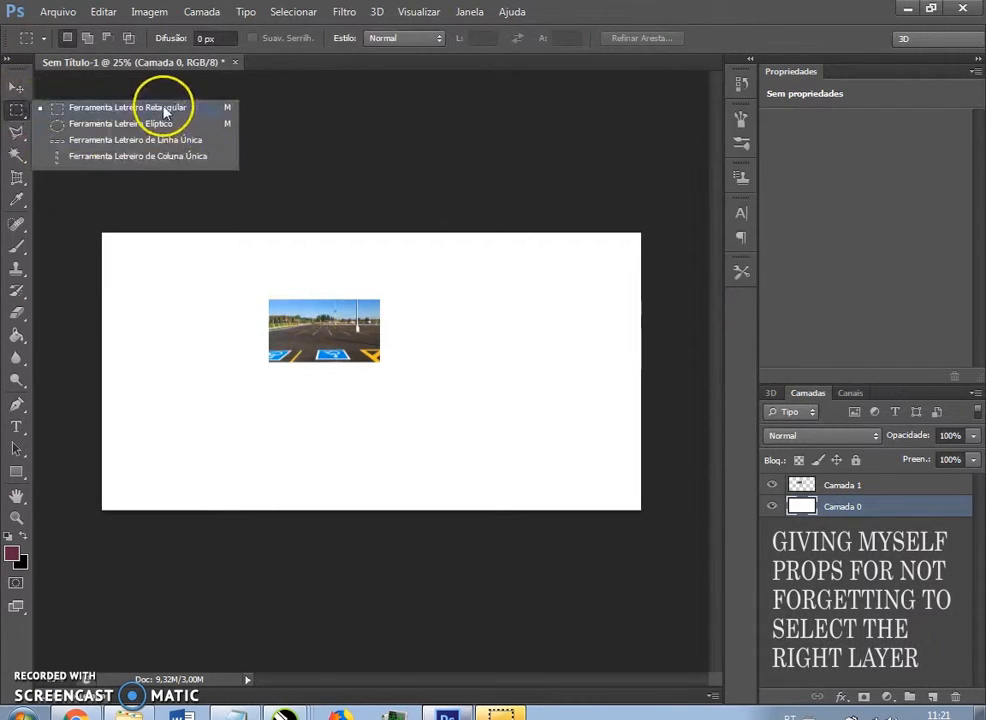
click(858, 490)
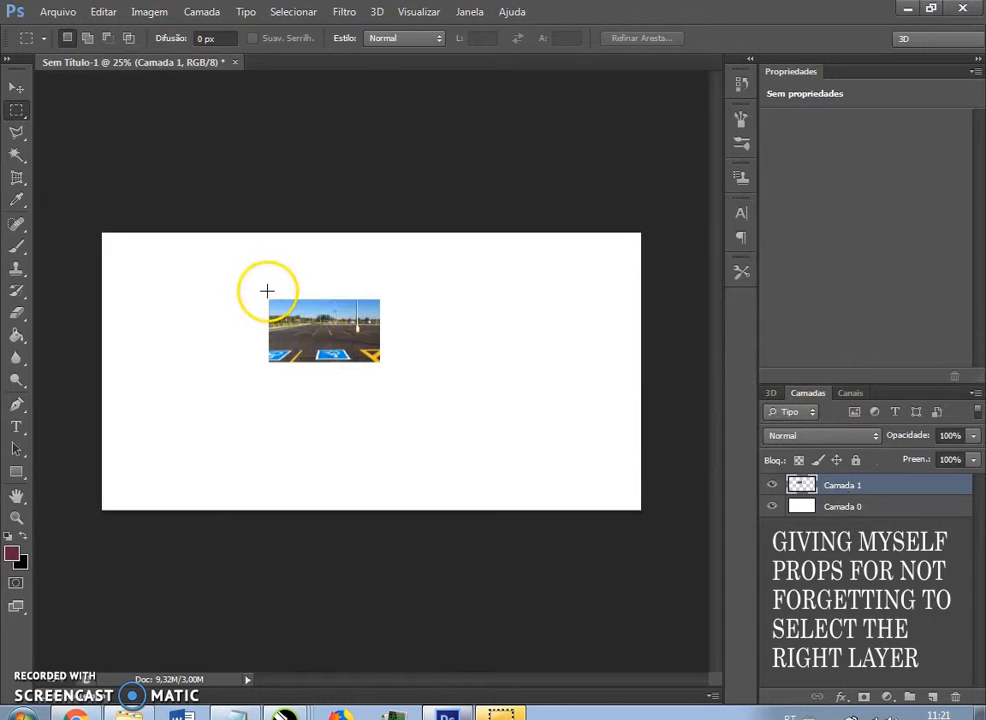
drag(266, 297, 381, 362)
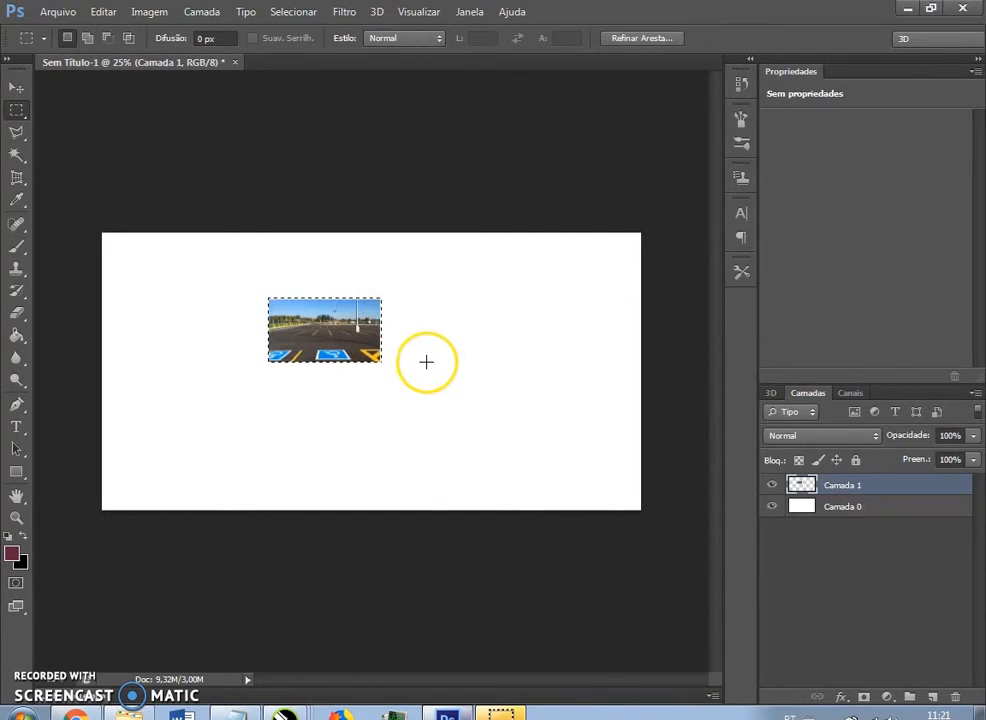
key(ctrl+x)
key(ctrl+v)
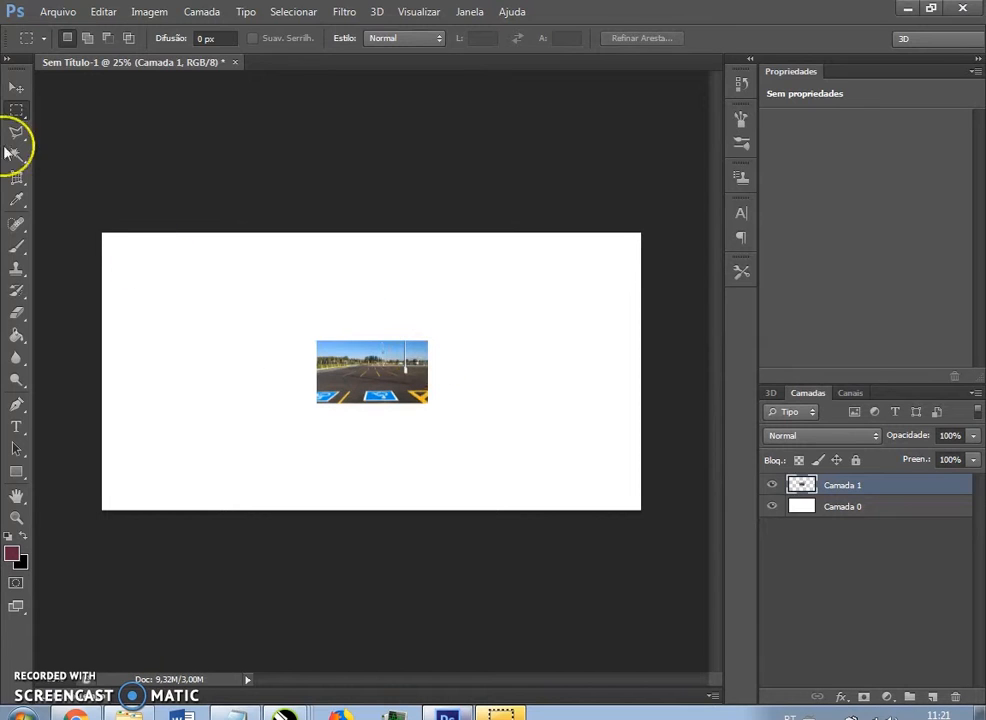
Step: Move the parking lot photo slightly up and to the right, and paste a second copy of it
click(12, 84)
drag(364, 361, 402, 334)
key(ctrl+v)
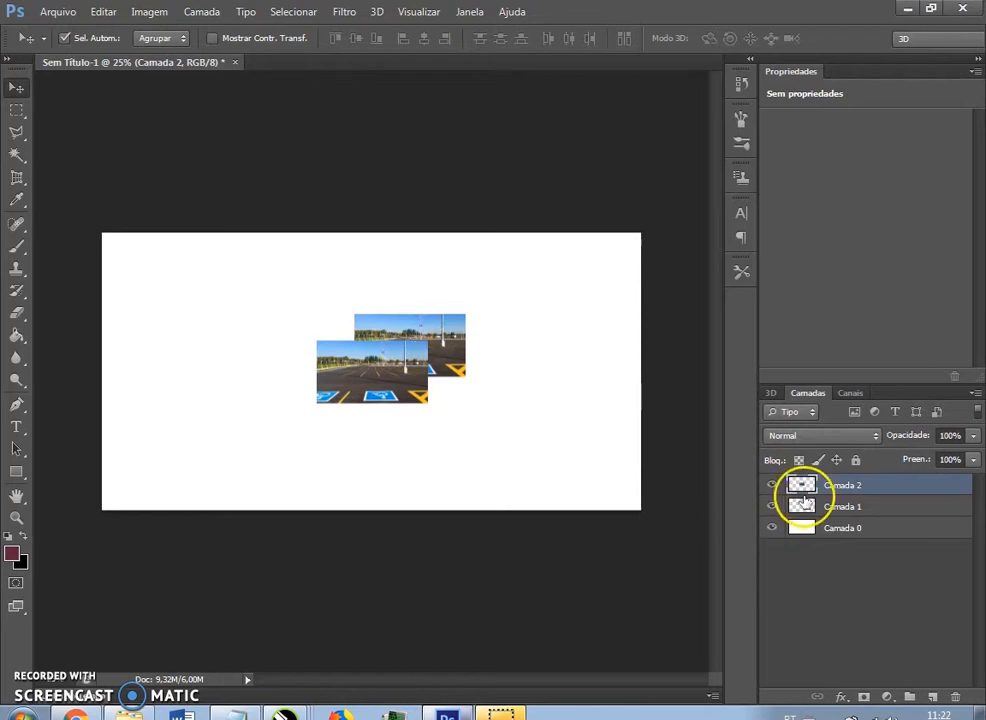
Step: Hide Camada 1 and move the Camada 2 photo up and to the left with transform controls shown
click(772, 506)
drag(400, 380, 331, 350)
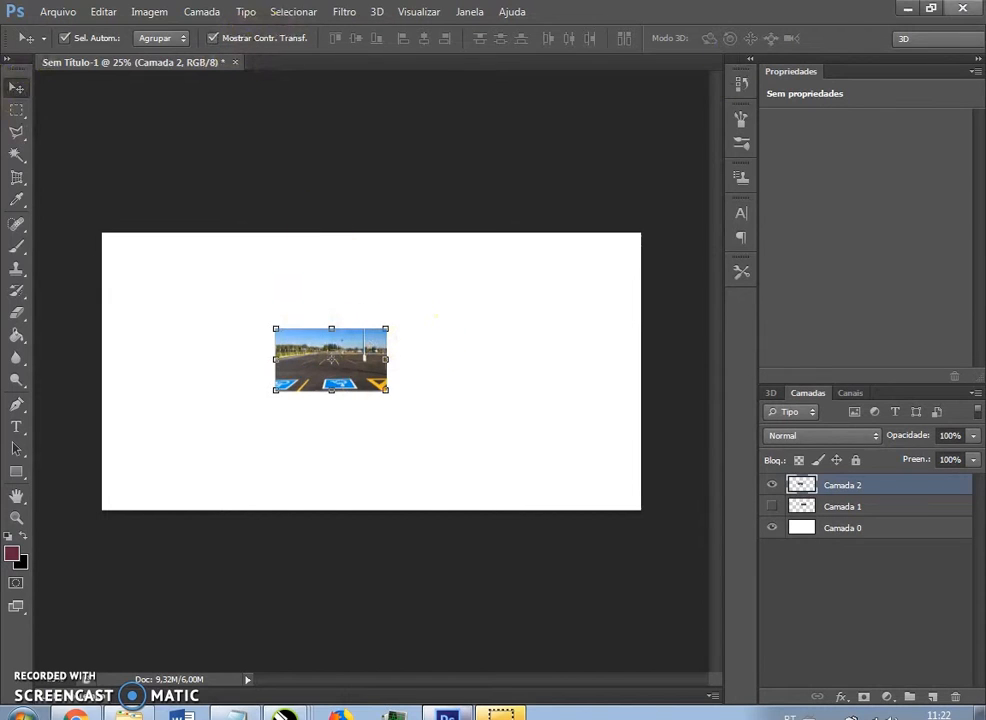
click(393, 365)
click(251, 42)
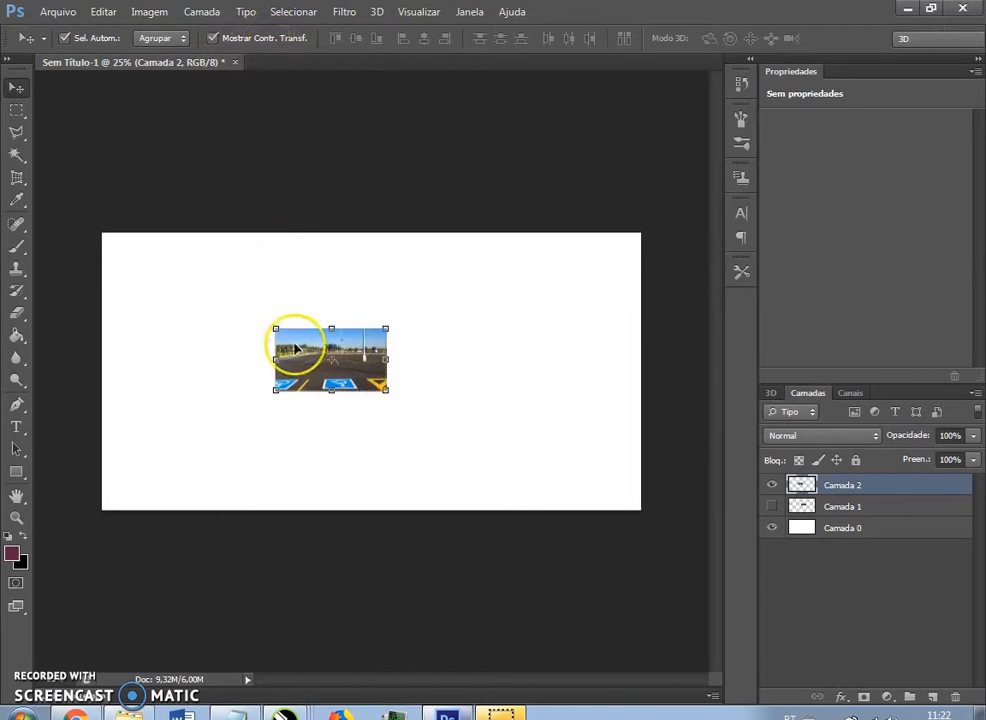
drag(270, 325, 129, 240)
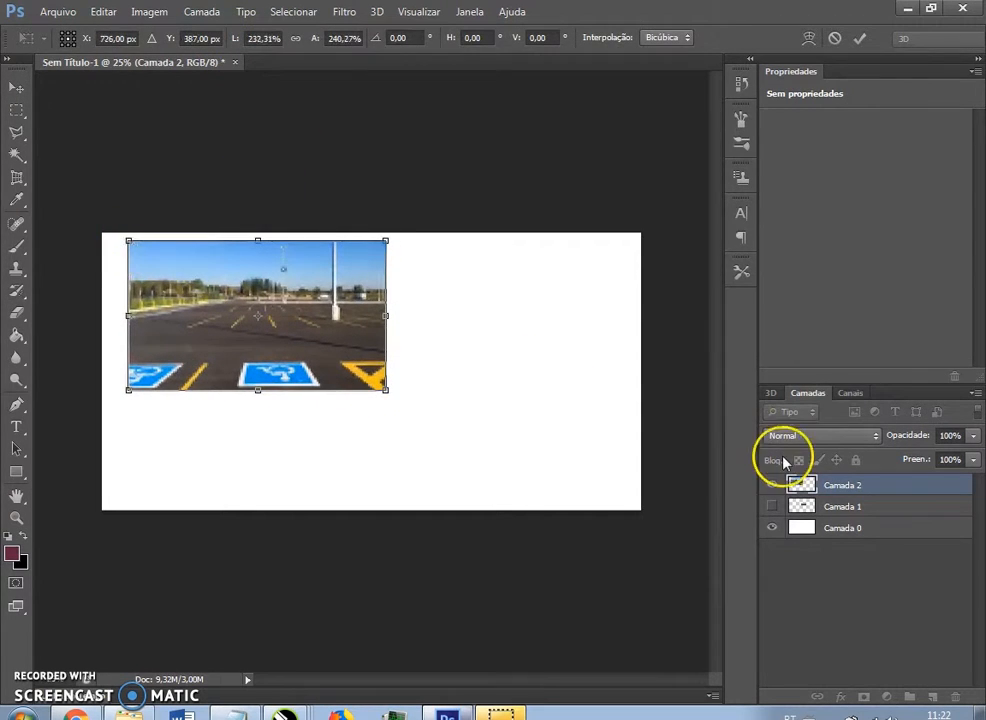
drag(386, 390, 640, 509)
drag(129, 240, 102, 233)
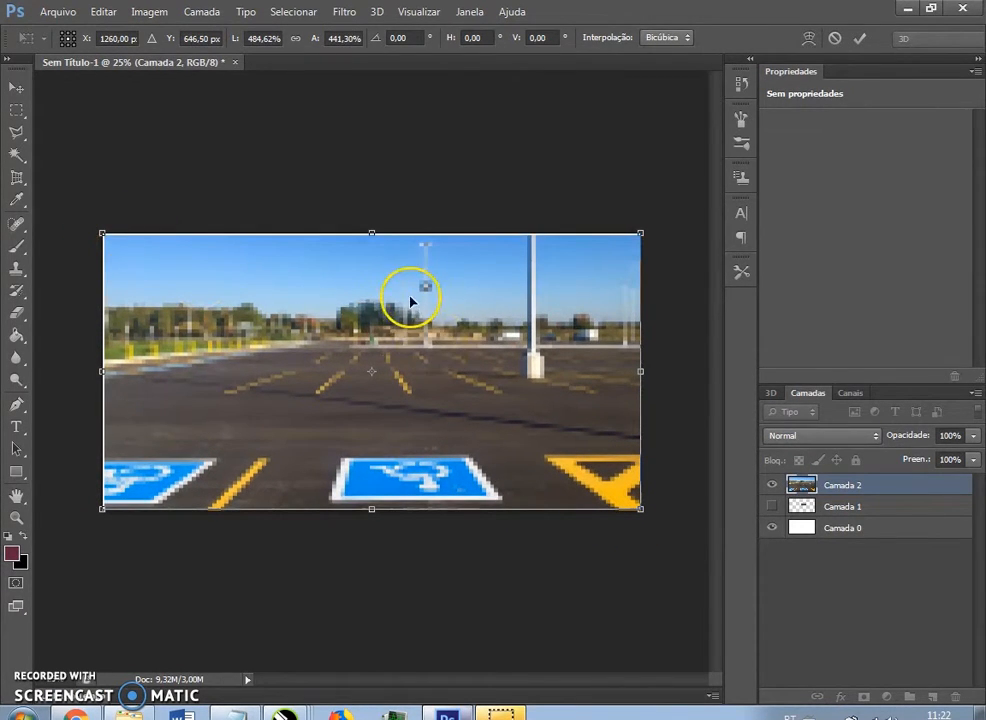
click(14, 108)
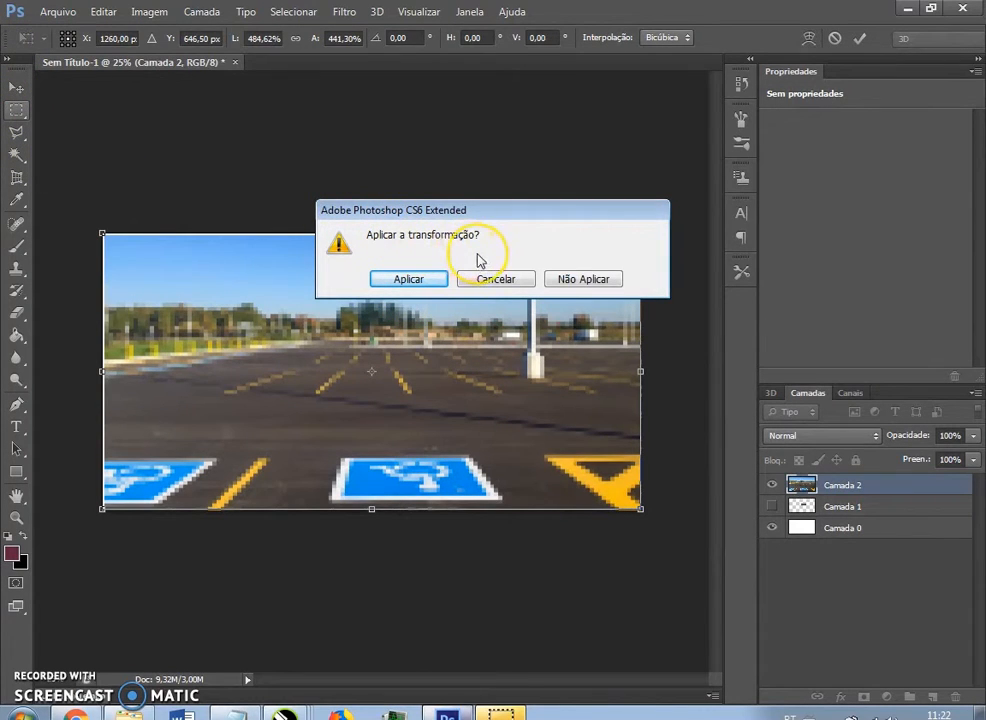
click(580, 280)
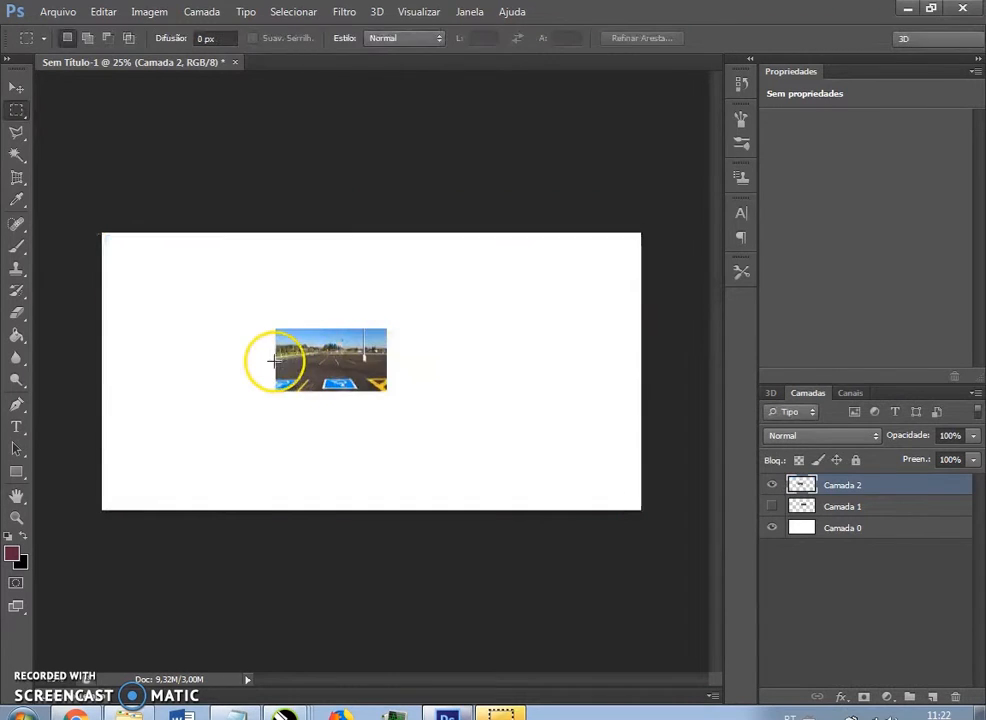
Step: Stretch the Camada 2 parking lot photo to about 485% width and 454% height to cover the whole canvas, and apply the transformation
click(15, 87)
drag(276, 329, 93, 229)
drag(350, 357, 443, 411)
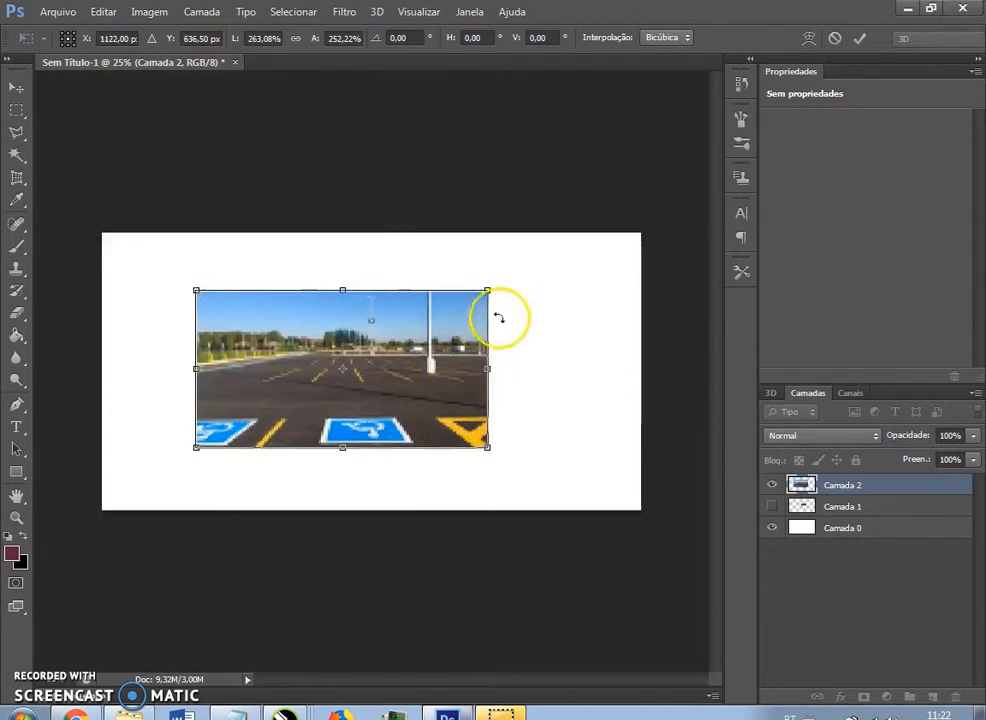
drag(489, 289, 641, 233)
drag(199, 449, 103, 516)
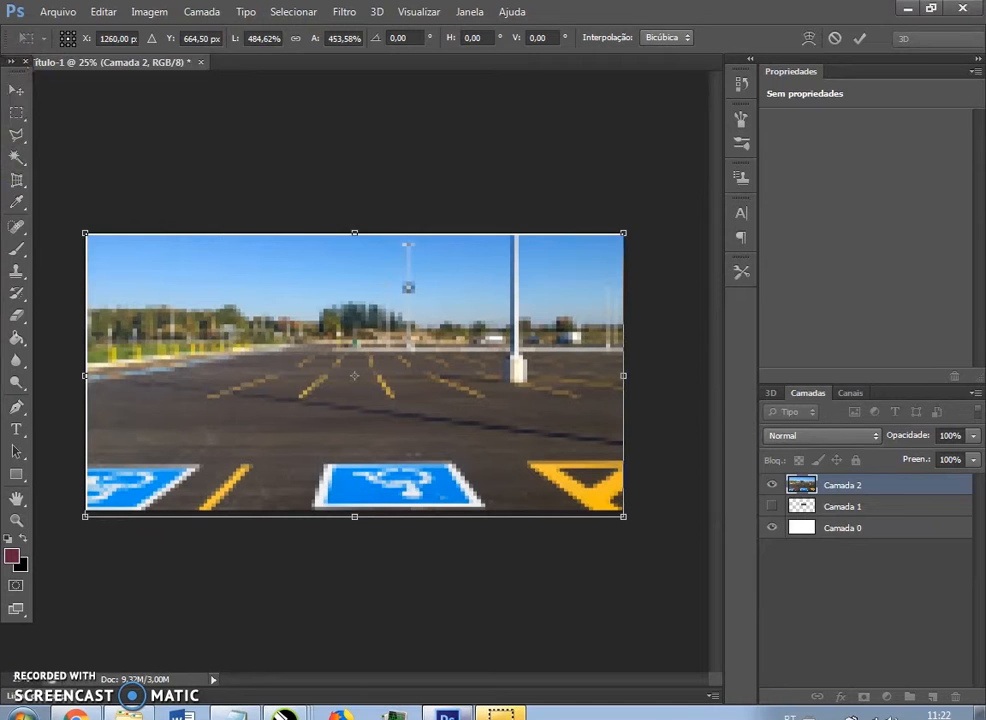
click(16, 91)
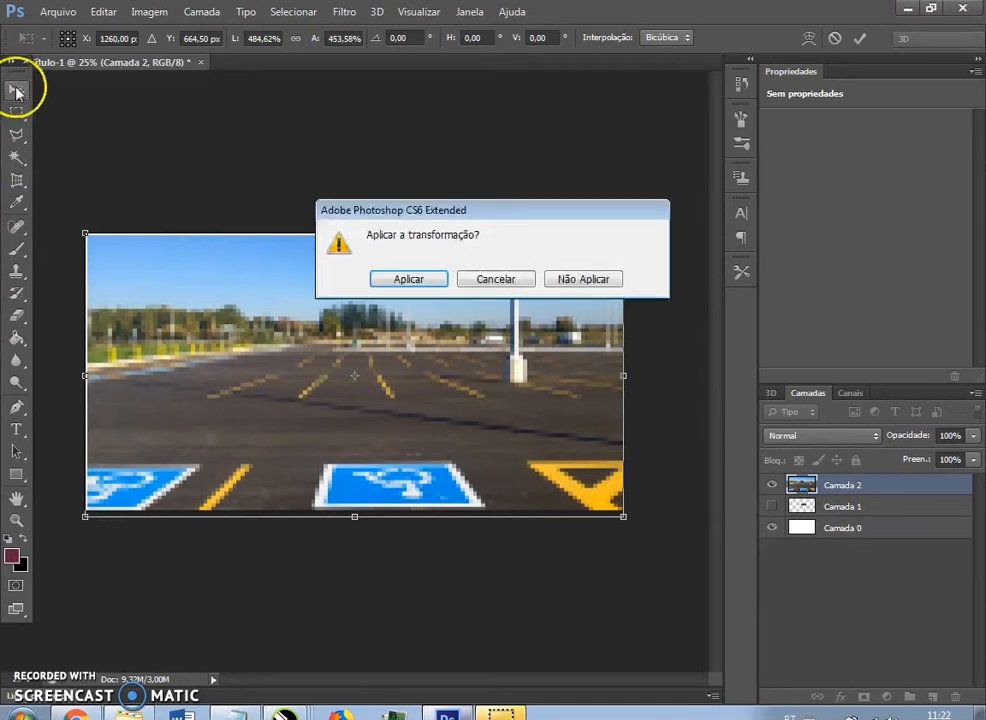
click(392, 281)
click(420, 190)
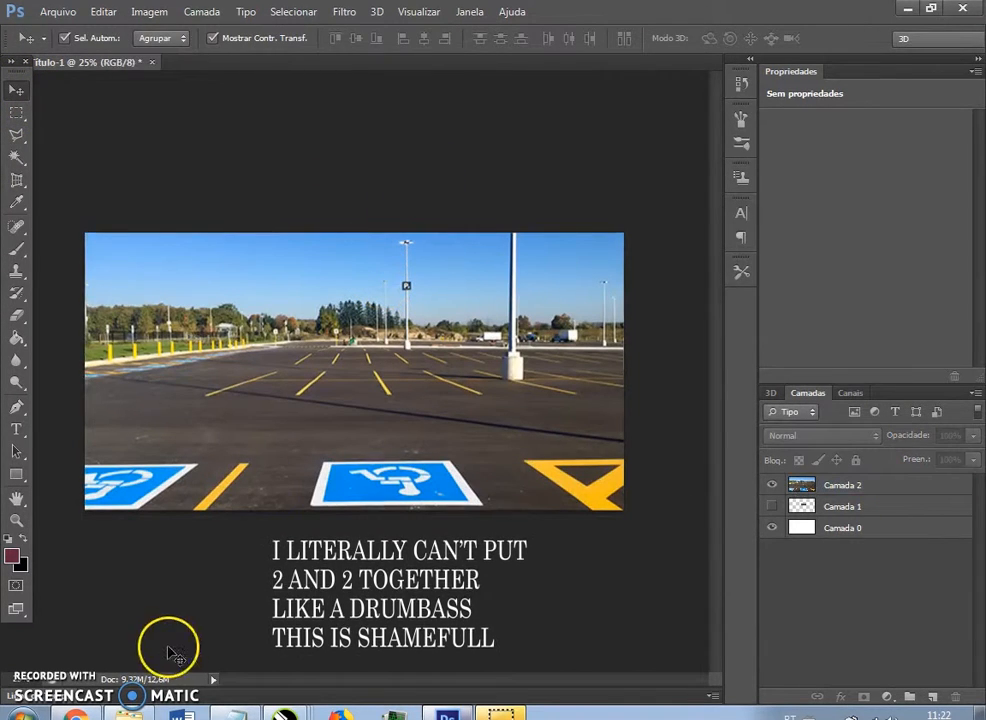
Step: Switch to Chrome, copy the castle photo from its open tab and return to the Photoshop document
click(75, 714)
key(ctrl+Tab)
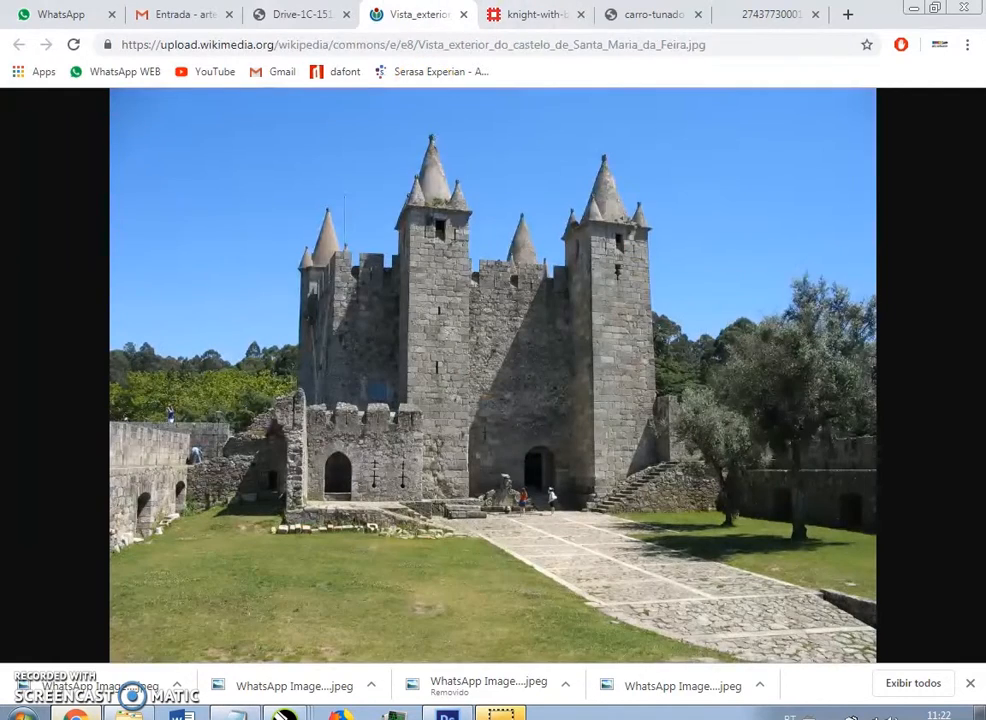
right_click(348, 277)
click(396, 330)
key(alt+Tab)
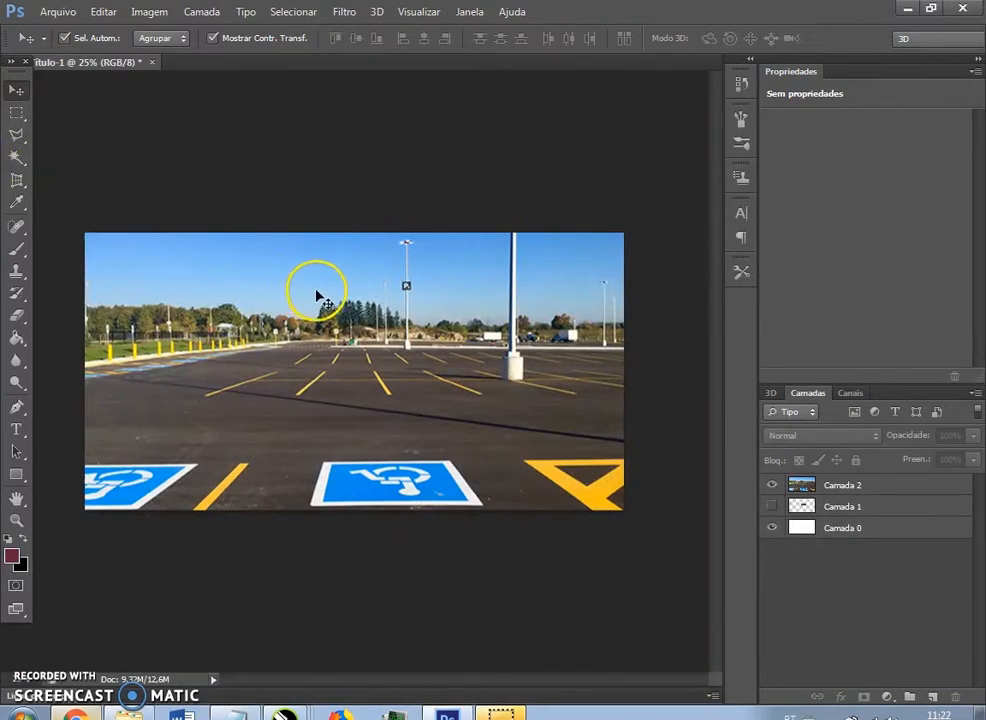
Step: Paste the castle photo over the parking lot and scale it to about 53% width and 61% height within the canvas
key(ctrl+v)
drag(245, 362, 250, 318)
drag(640, 188, 454, 279)
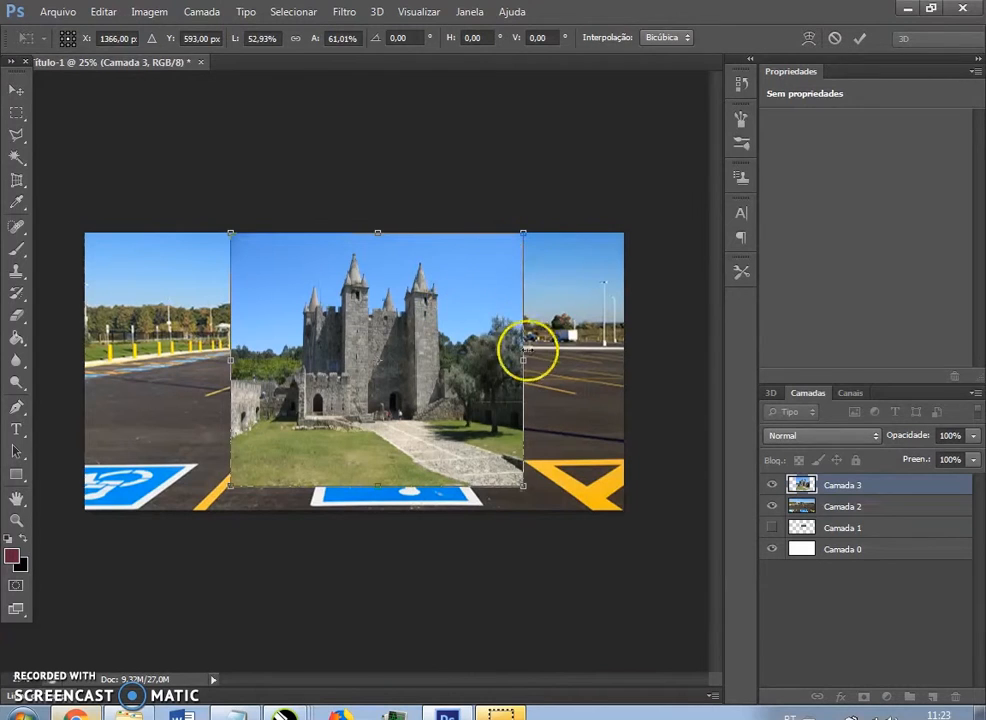
Step: Distort the castle photo into a trapezoid with a narrower top and wider base spanning the canvas height, and apply the transformation
drag(522, 236, 500, 250)
drag(232, 240, 237, 250)
drag(232, 490, 178, 508)
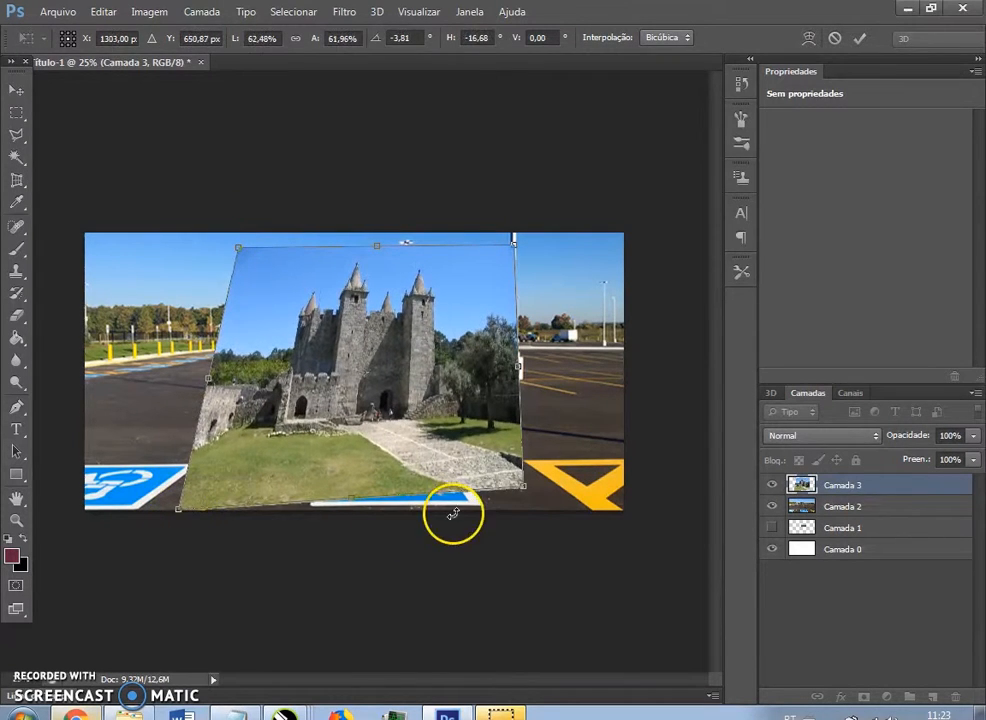
drag(522, 489, 561, 512)
drag(414, 318, 410, 292)
drag(370, 502, 369, 511)
click(15, 87)
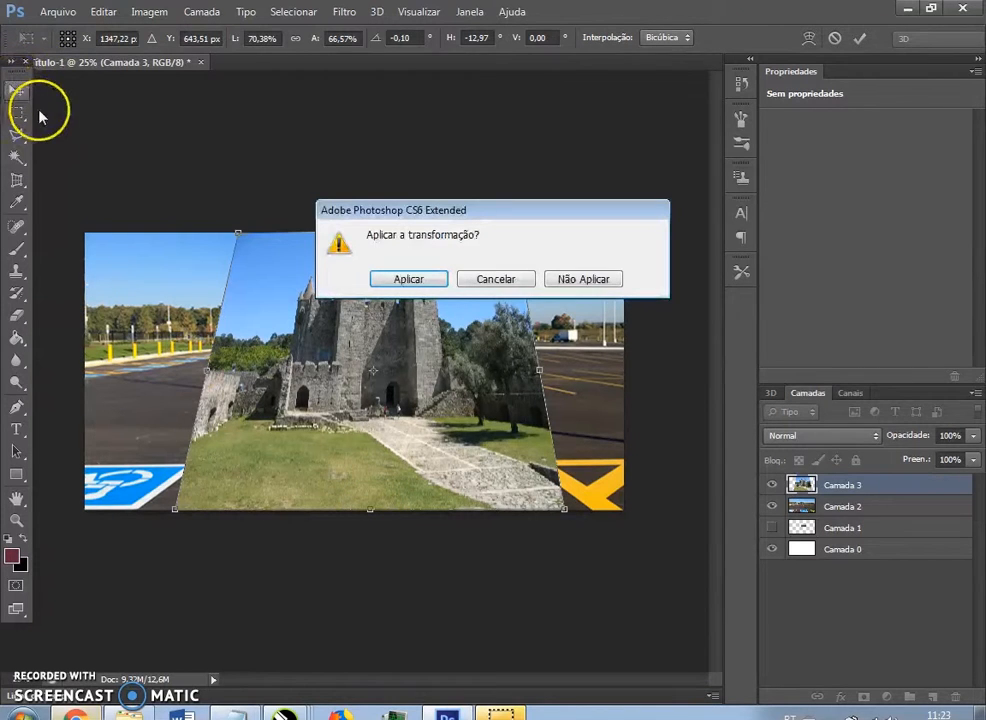
click(408, 281)
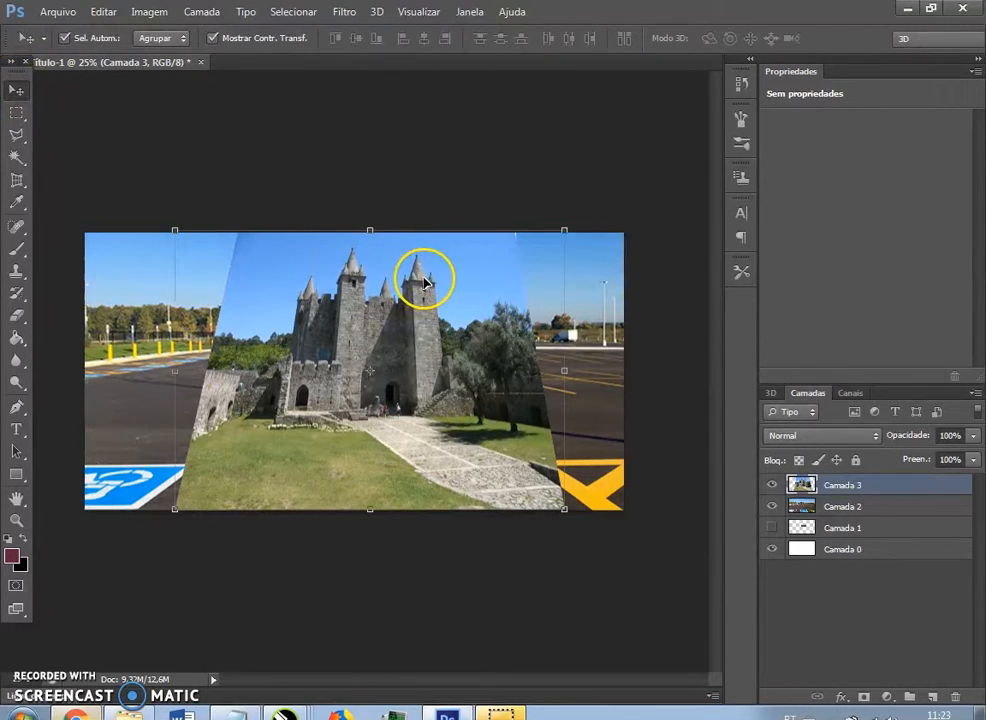
click(16, 134)
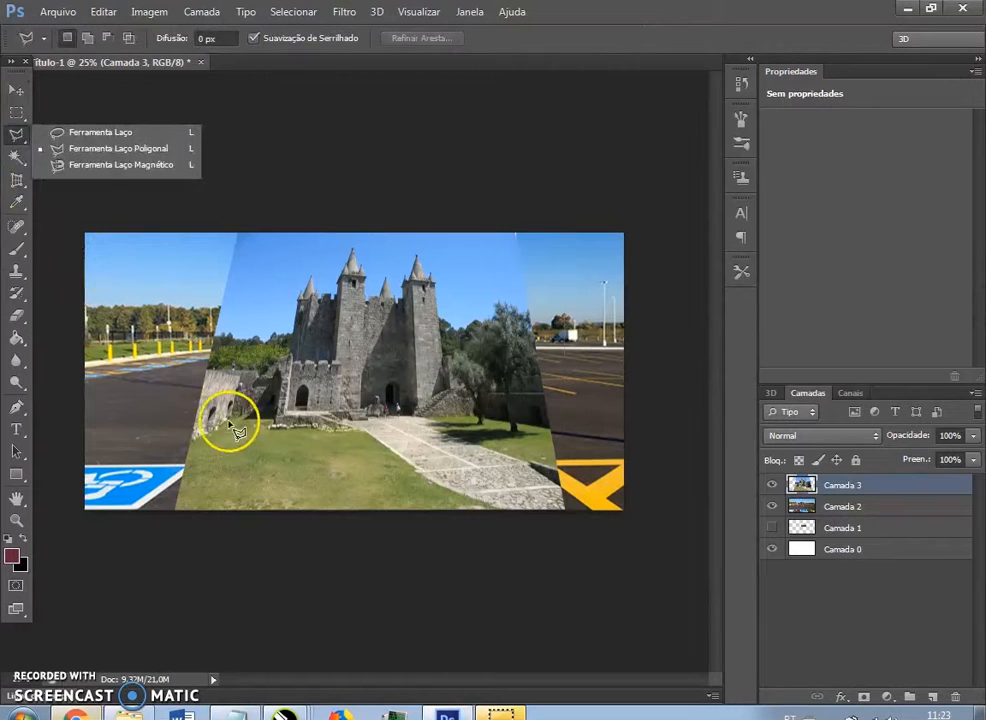
click(272, 432)
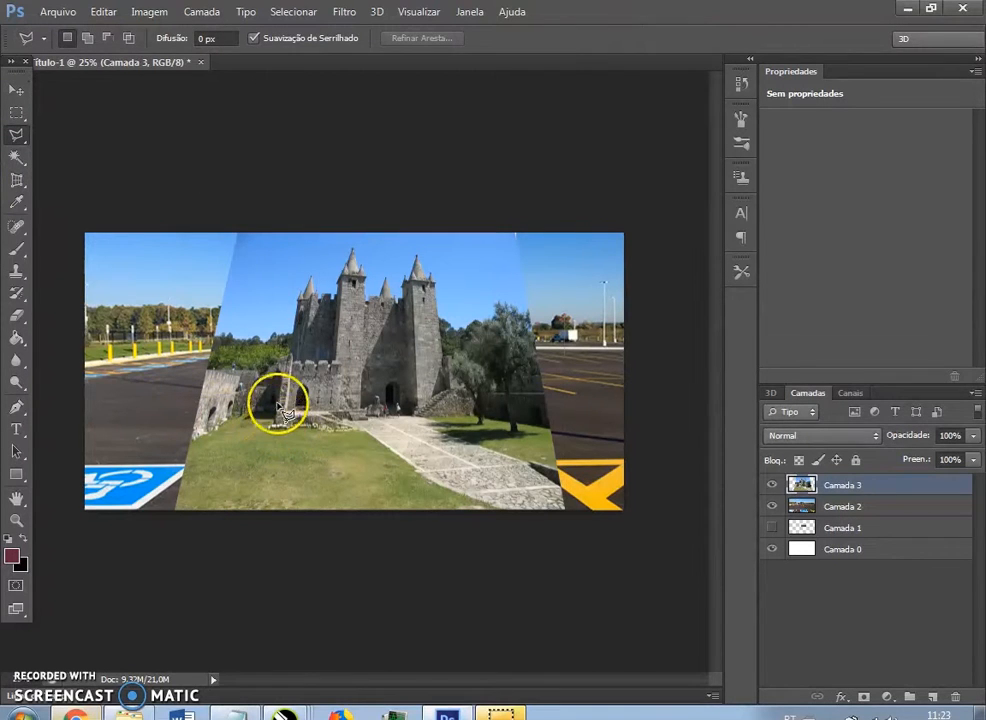
click(286, 288)
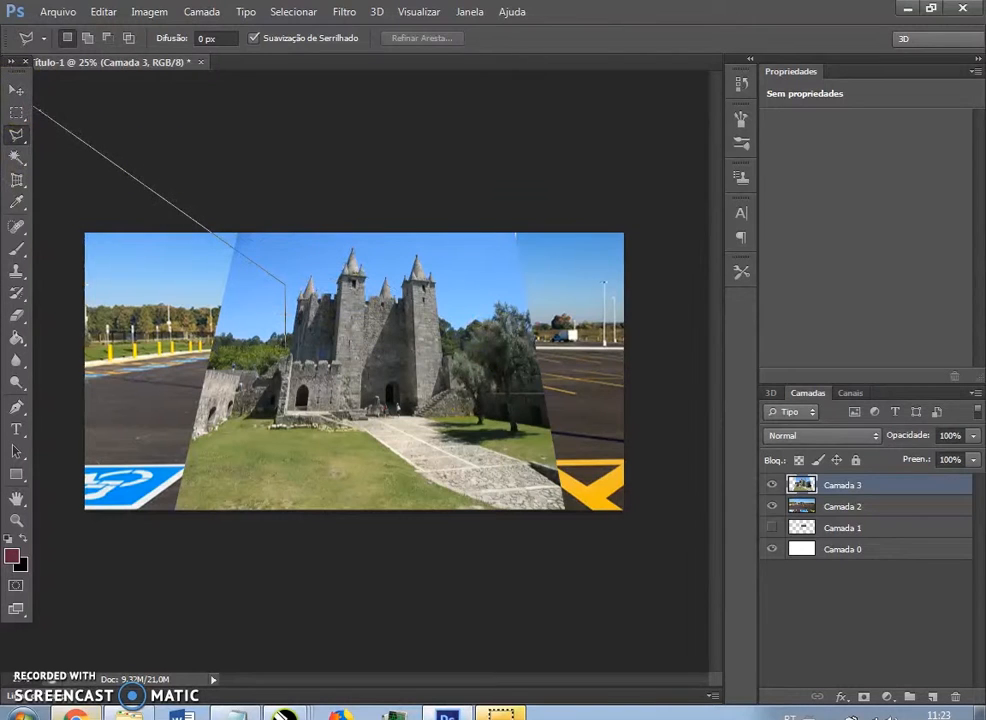
click(10, 89)
click(590, 236)
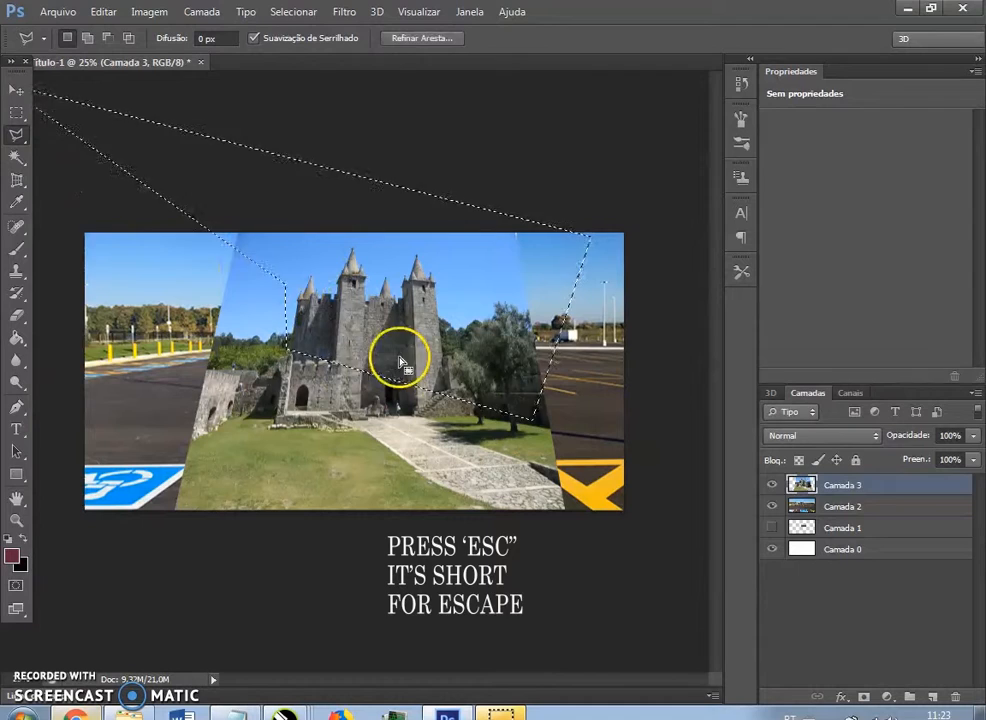
key(Escape)
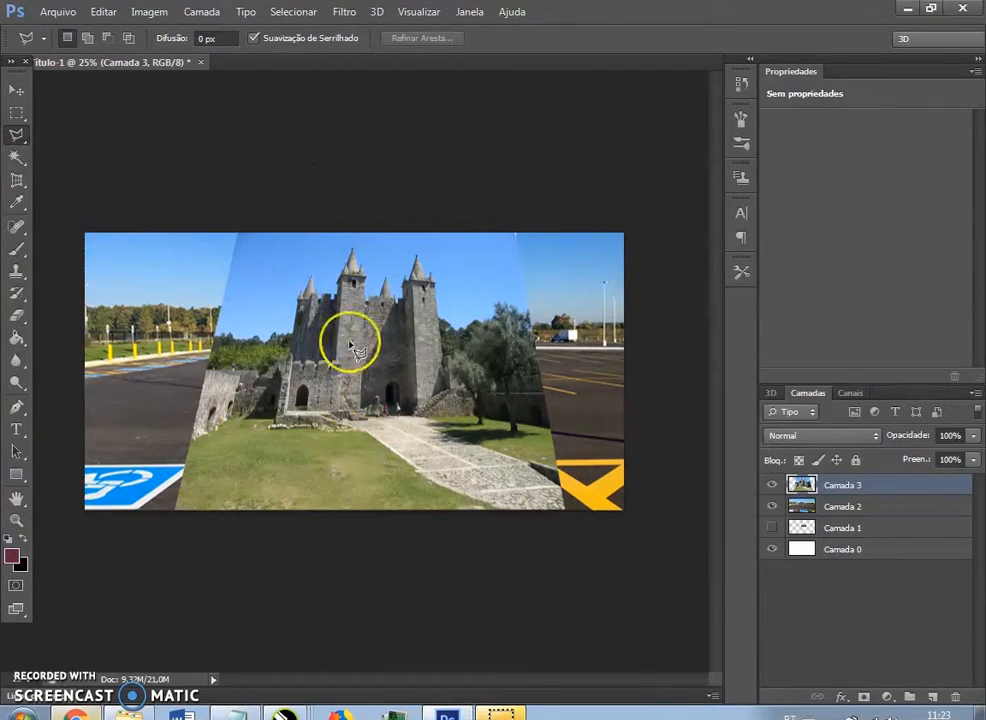
Step: Select along the castle's left edge with the Polygonal Lasso, from the foot of the ruined wall up to the small left turret
click(14, 519)
drag(315, 329, 420, 427)
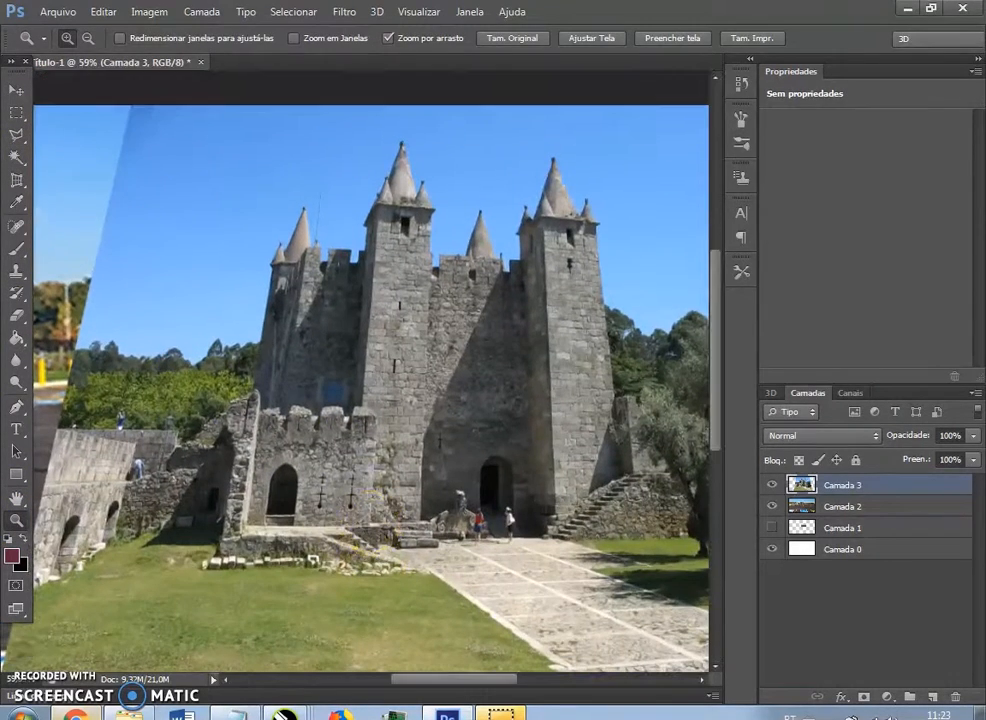
click(17, 135)
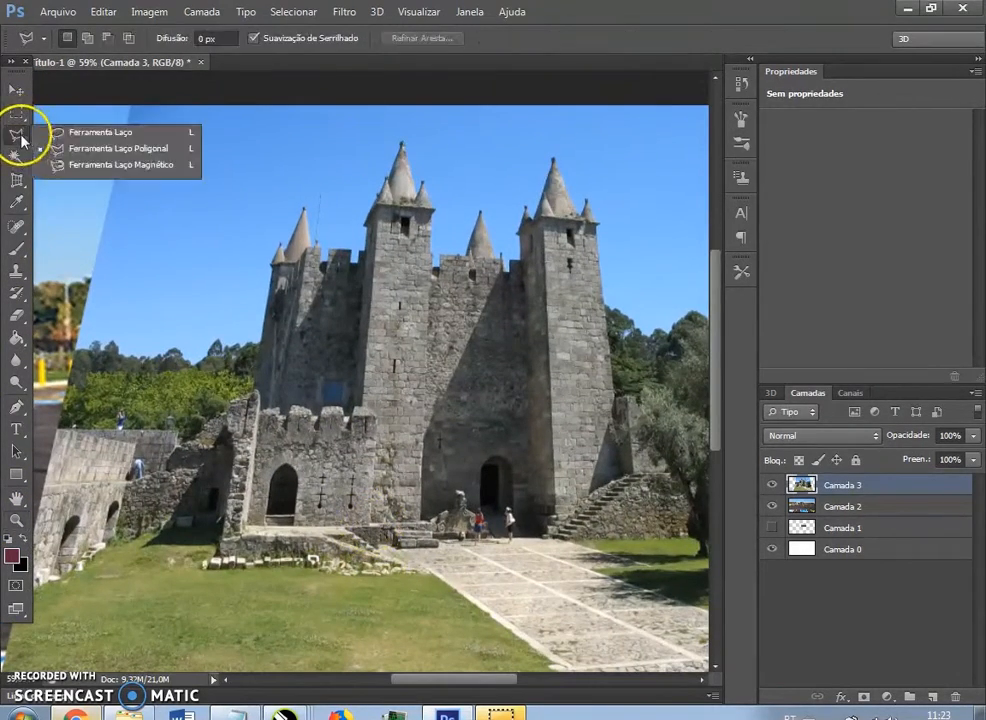
click(220, 552)
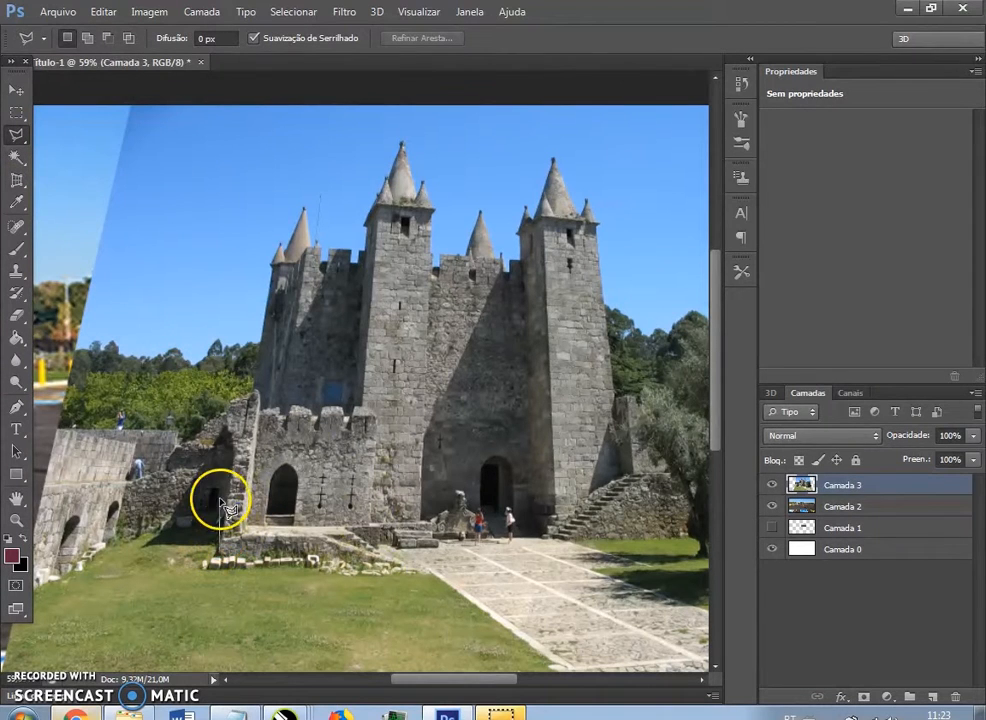
click(227, 420)
click(255, 388)
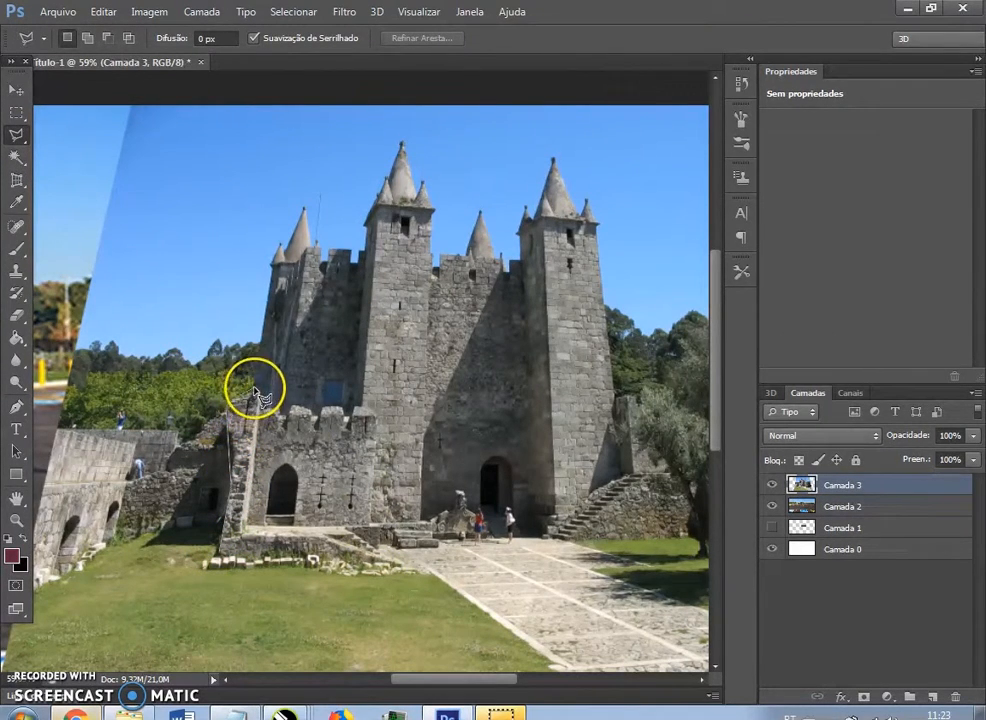
click(272, 265)
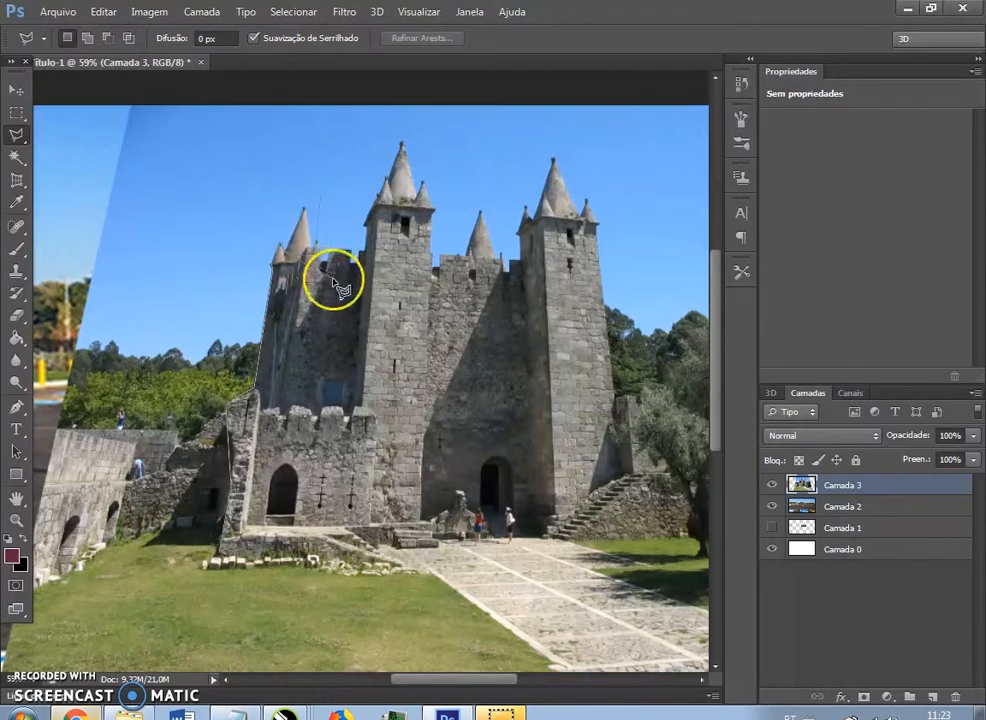
double_click(418, 510)
Step: Try to continue the selection at the small left turret with the freehand Lasso, and undo the attempt
click(16, 519)
mouse_move(355, 210)
mouse_down()
mouse_move(378, 326)
mouse_move(462, 449)
mouse_move(361, 418)
mouse_up()
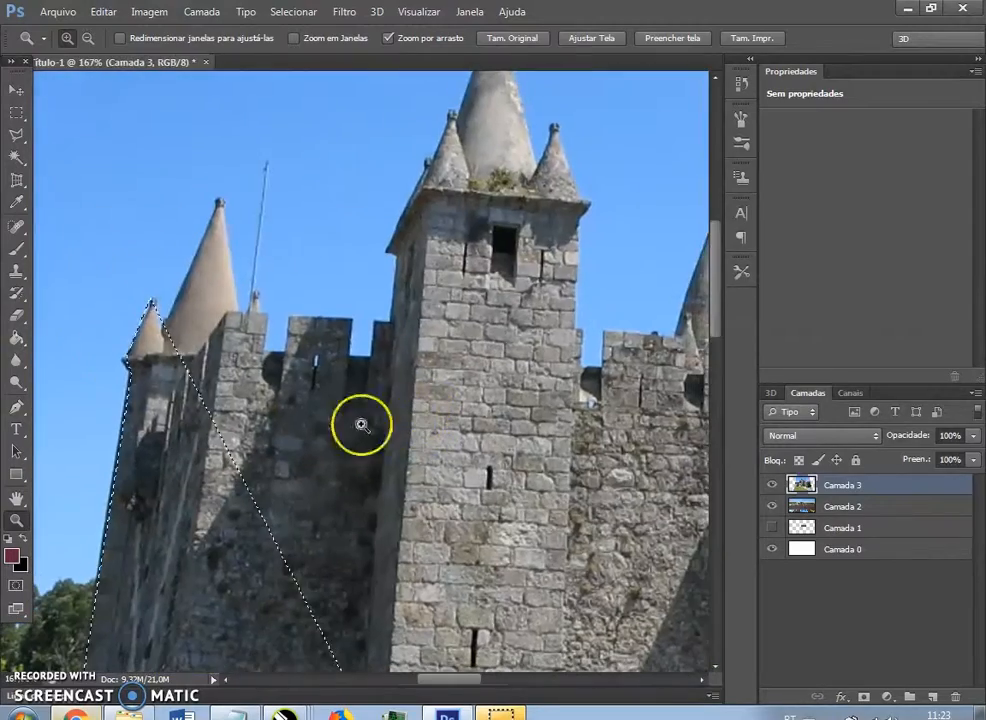
click(16, 135)
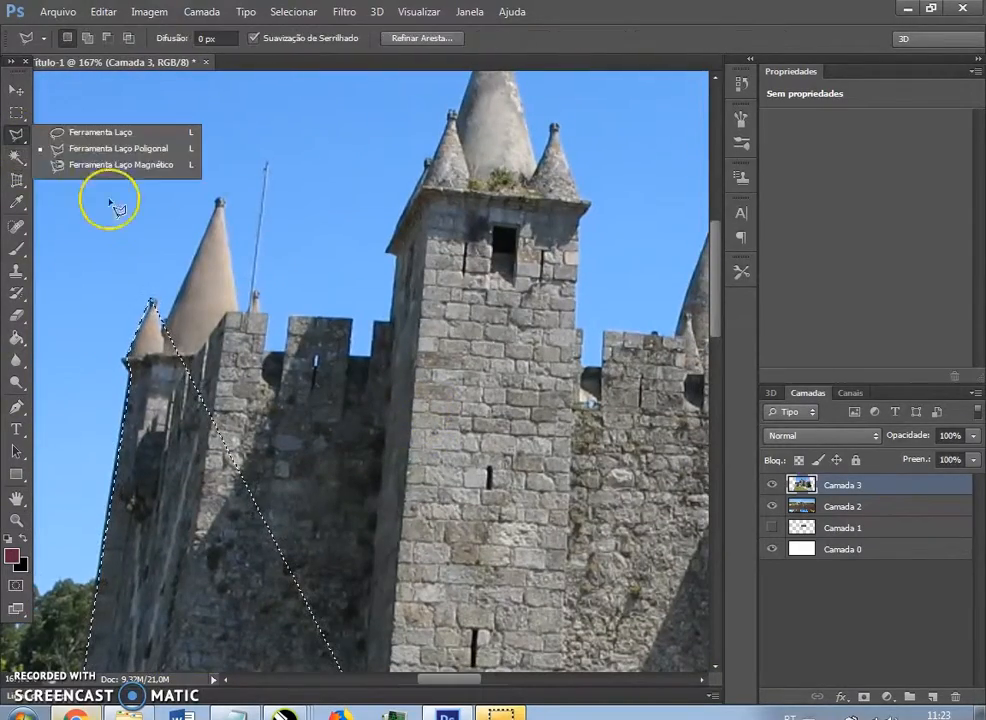
click(80, 132)
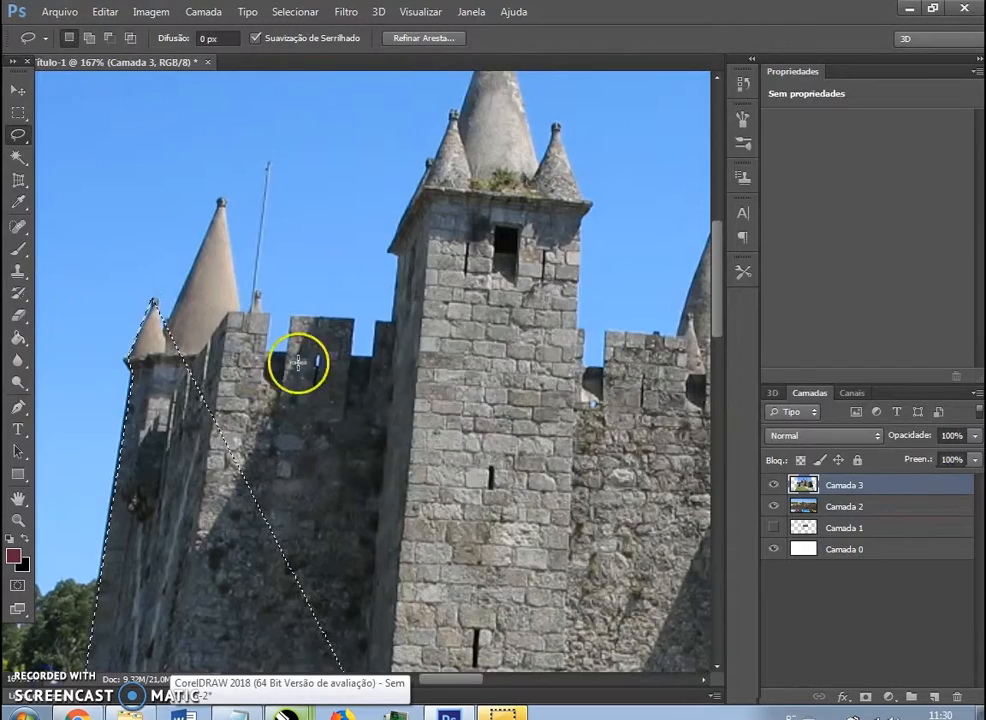
scroll(128, 352, up, 2)
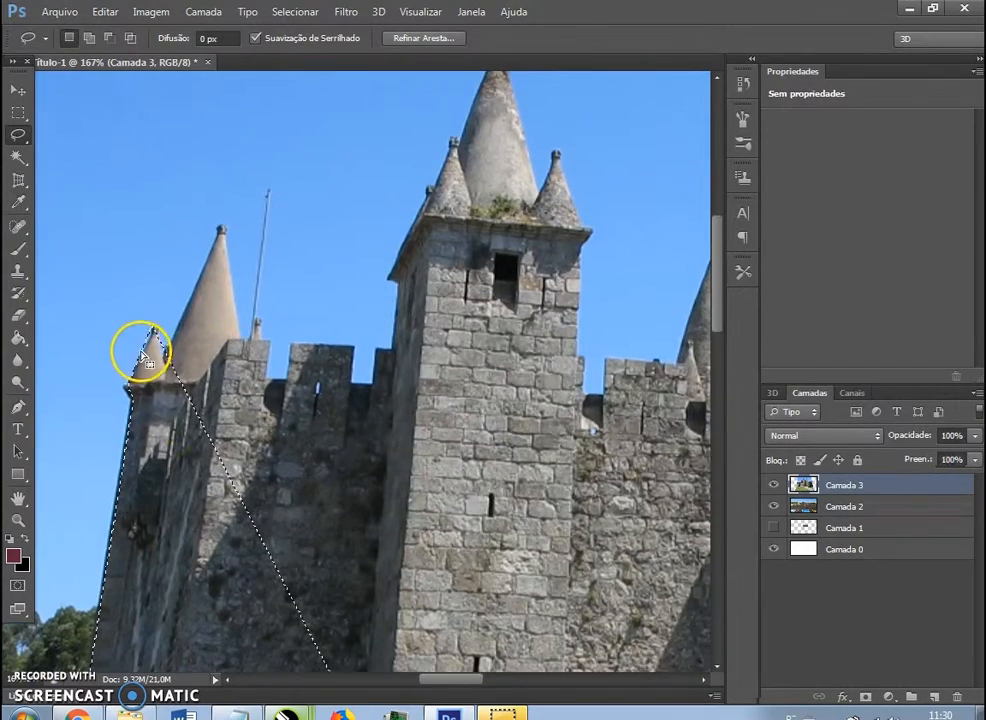
scroll(165, 352, down, 5)
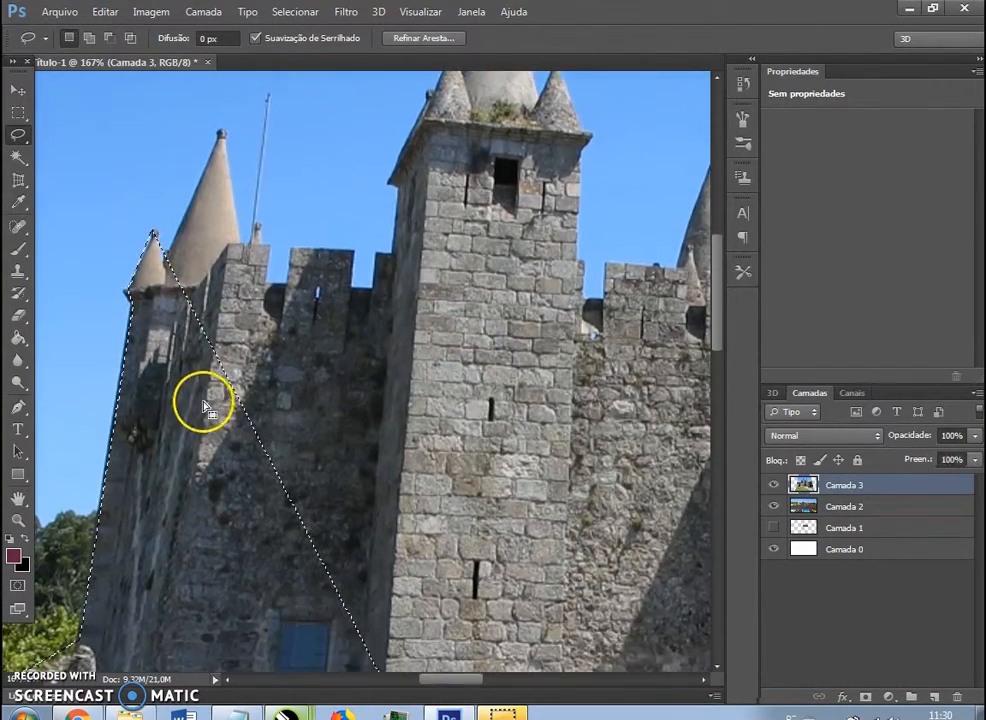
scroll(178, 342, up, 3)
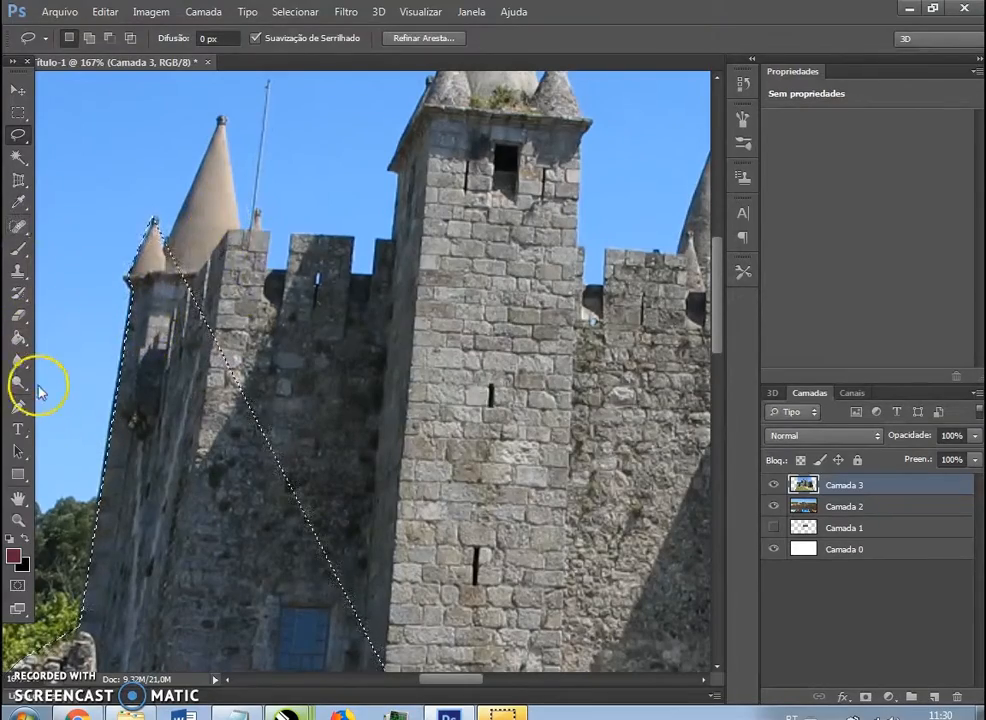
click(18, 519)
drag(107, 357, 214, 358)
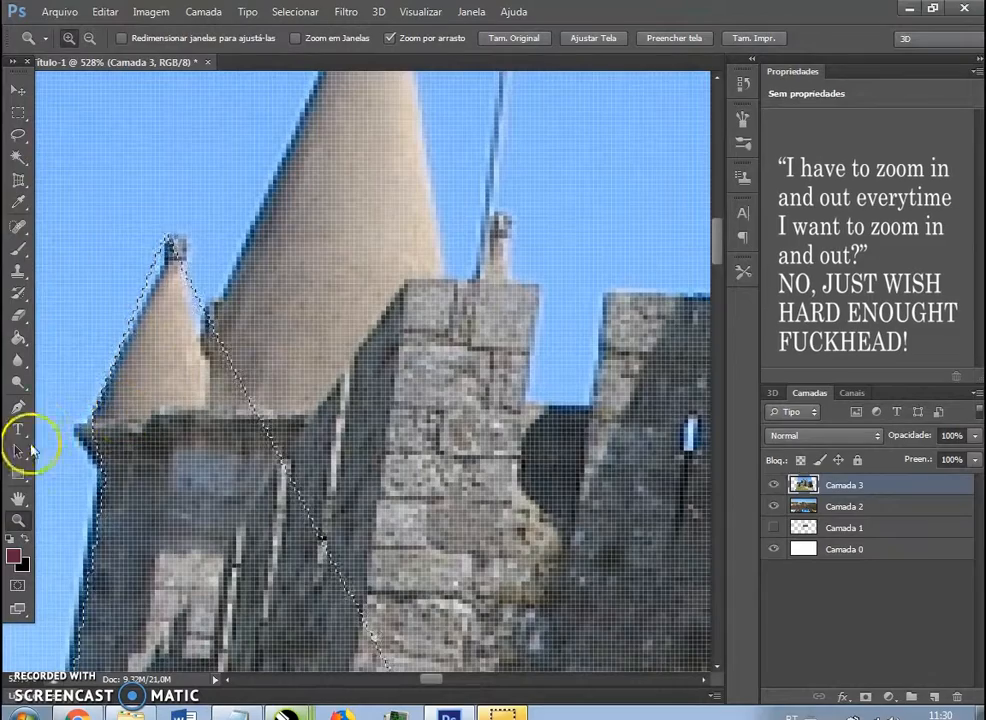
click(18, 133)
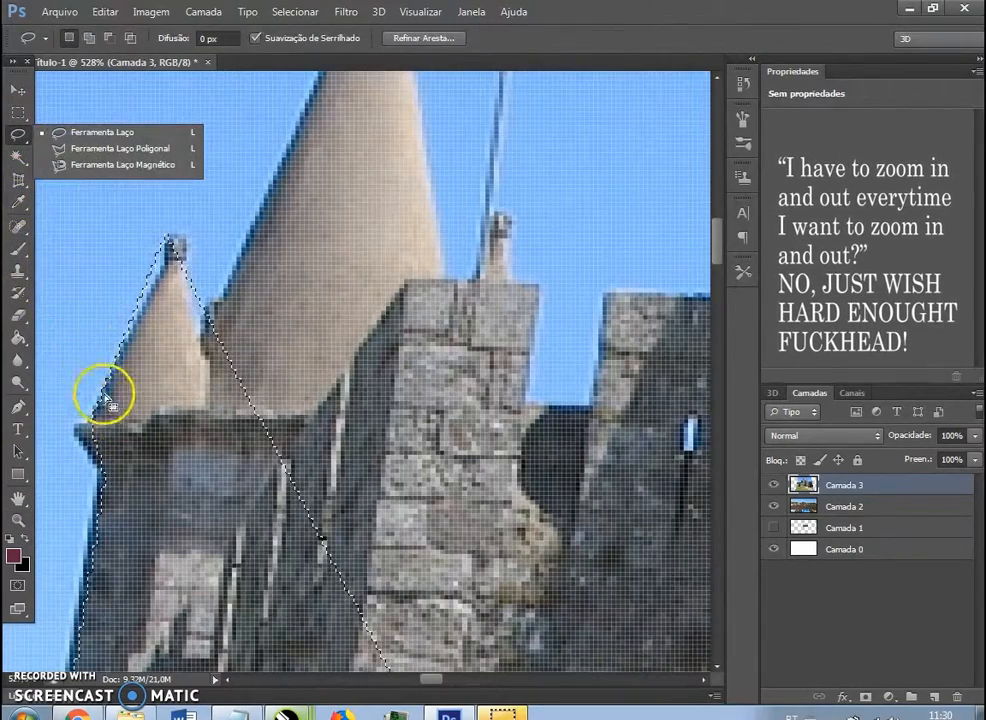
click(104, 452)
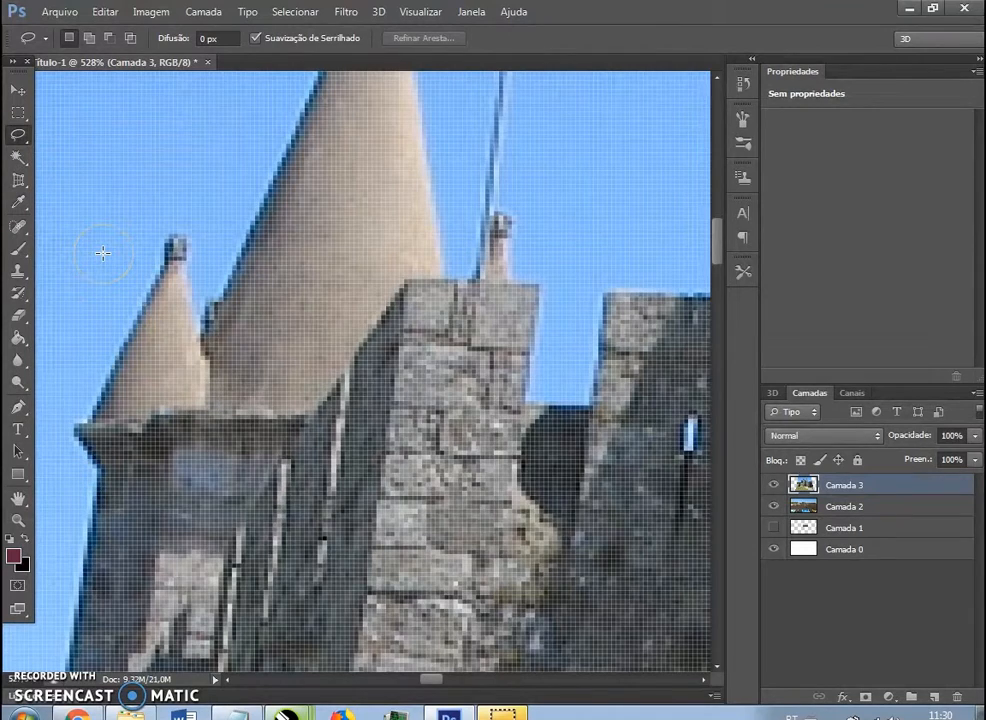
key(ctrl+z)
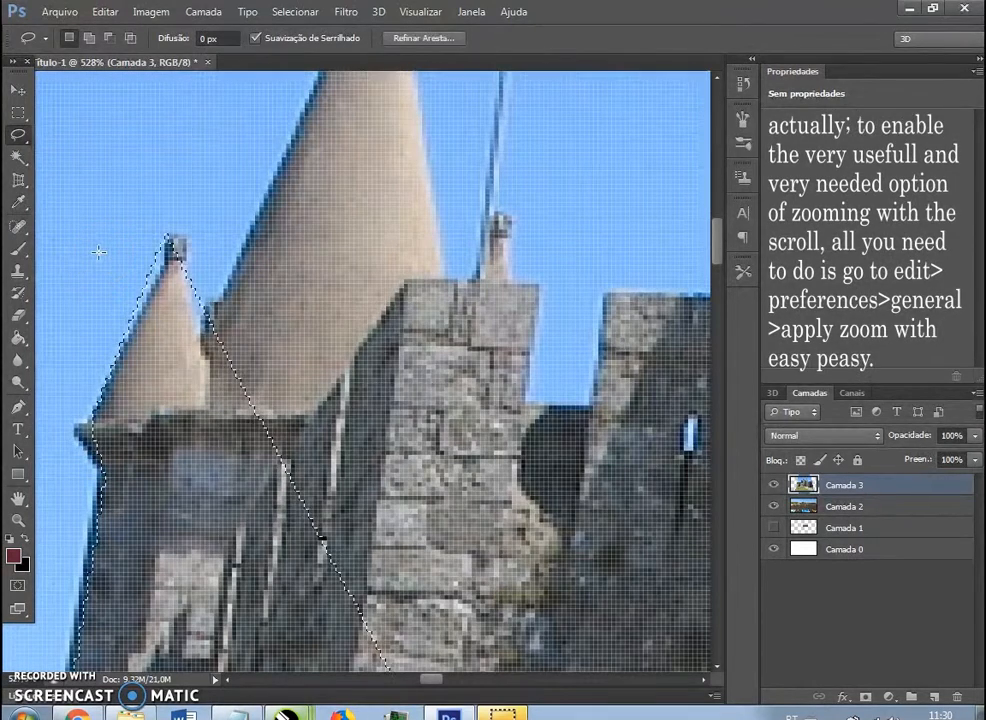
Step: Add the turret's ledge, the lower part of the tall cone and the adjoining battlement to the selection with the freehand Lasso
click(89, 37)
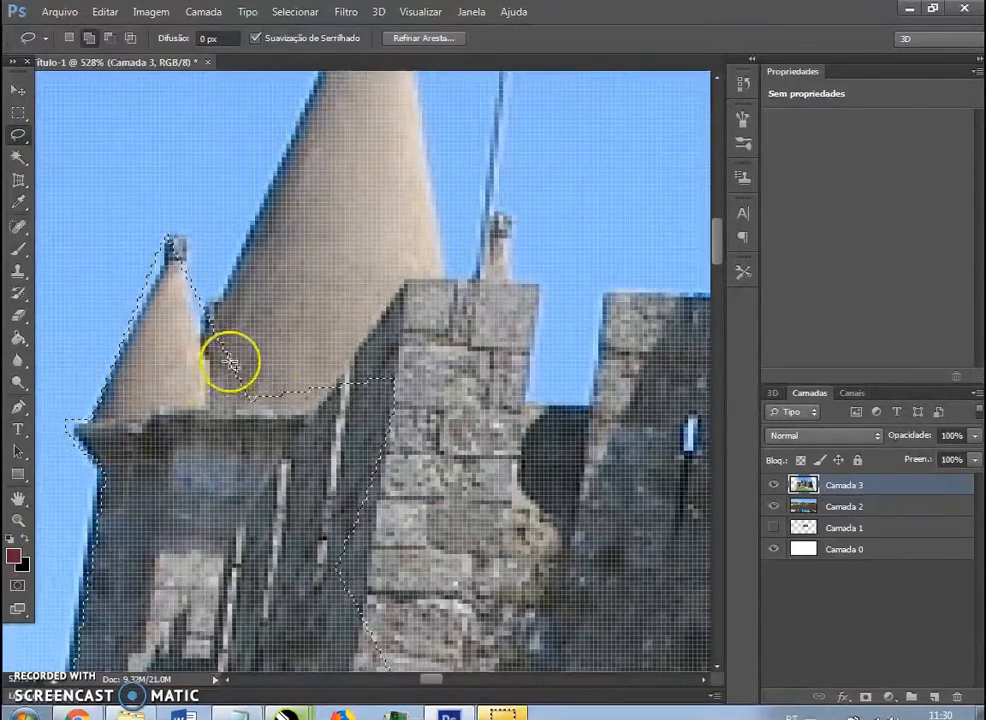
scroll(216, 367, up, 3)
click(47, 42)
click(47, 42)
click(26, 139)
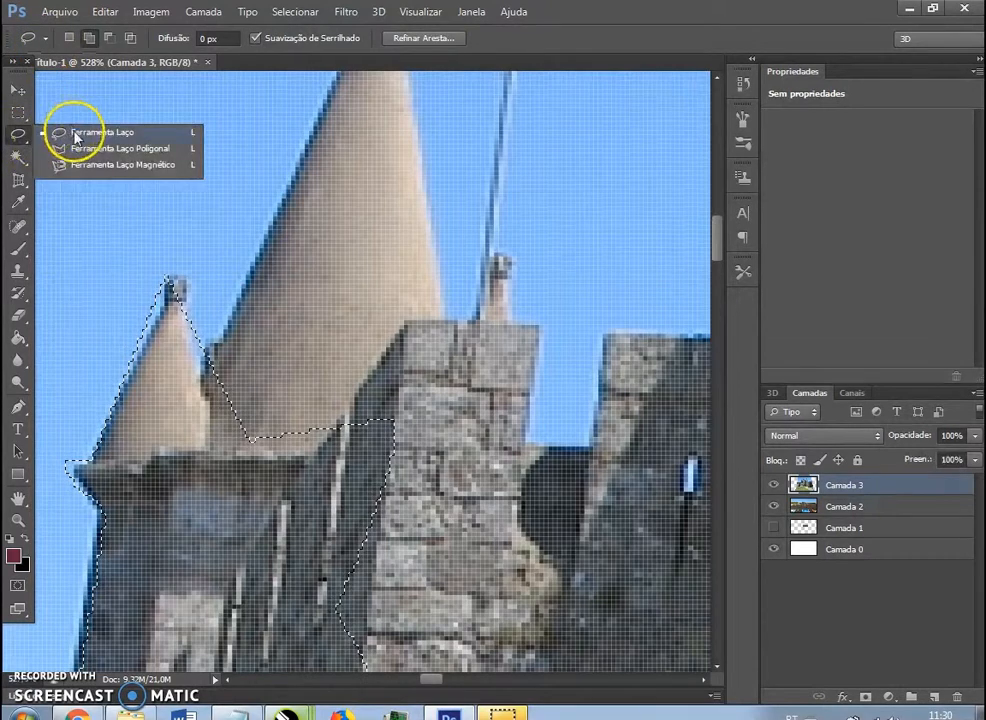
click(75, 136)
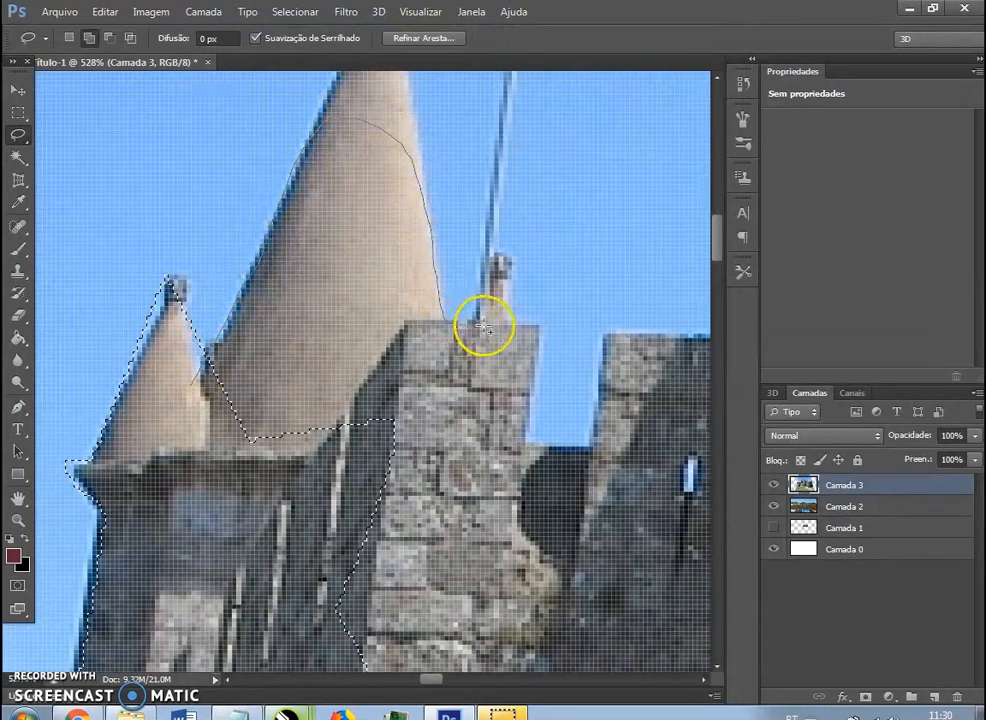
mouse_move(412, 528)
mouse_down()
mouse_move(165, 451)
mouse_move(176, 409)
mouse_up()
Step: Subtract the strip of sky beside the small left turret's cone from the selection with the freehand Lasso
click(108, 38)
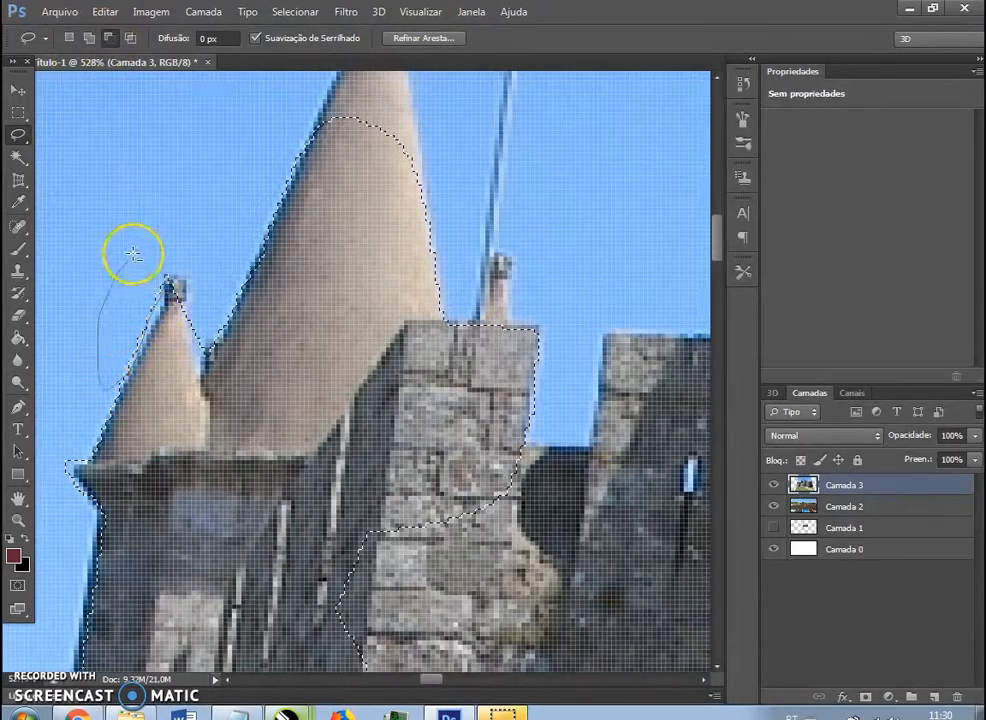
drag(425, 680, 455, 681)
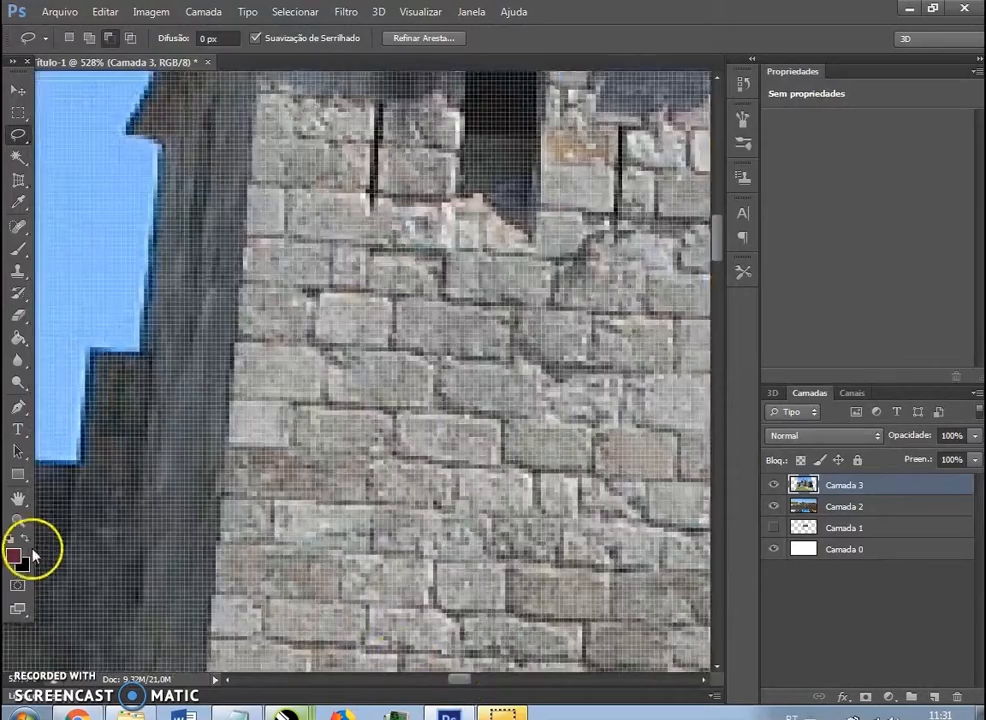
click(18, 520)
drag(312, 480, 228, 257)
drag(304, 405, 258, 336)
Step: Switch to CorelDRAW and paste the castle photo onto the blank A4 page of the Sem título-4 document
click(286, 712)
click(284, 685)
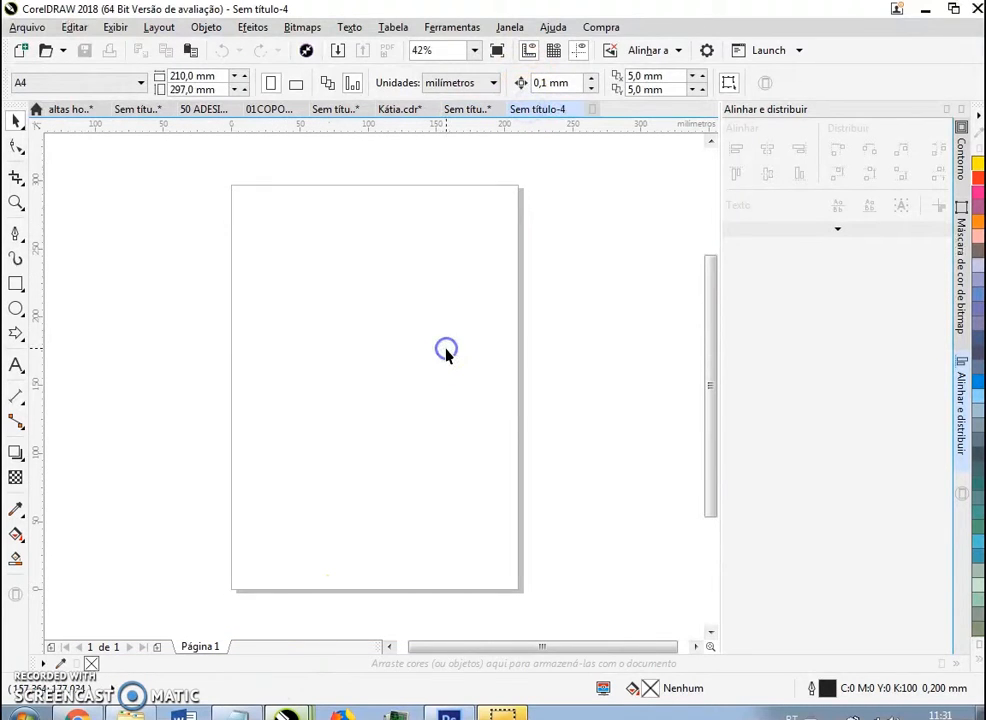
key(ctrl+v)
key(Delete)
click(327, 535)
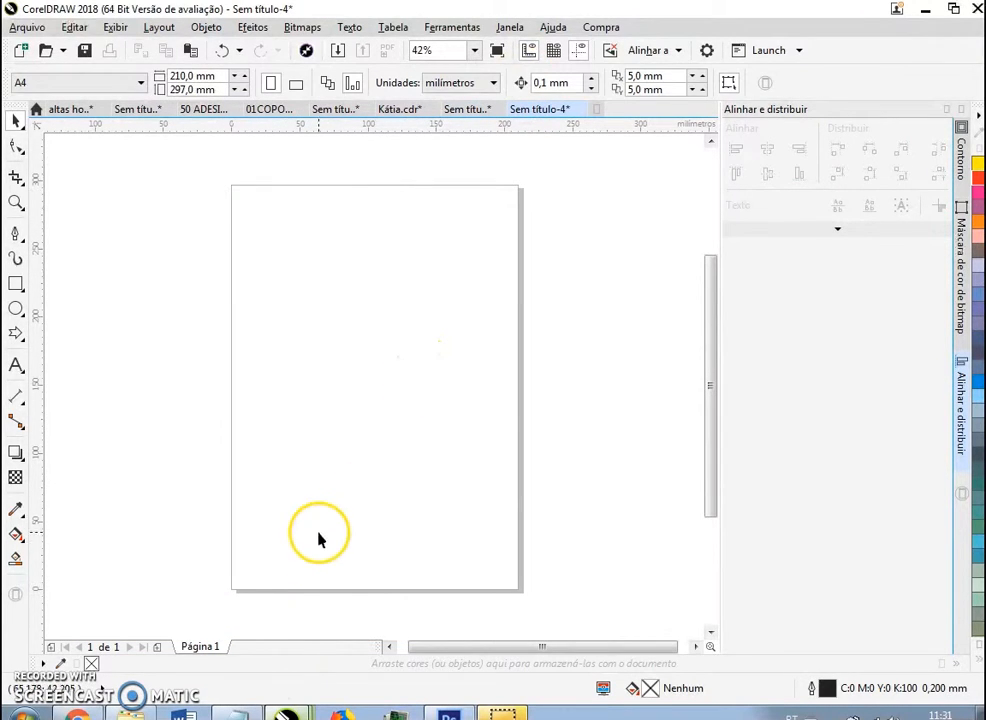
key(ctrl+v)
scroll(321, 339, down, 2)
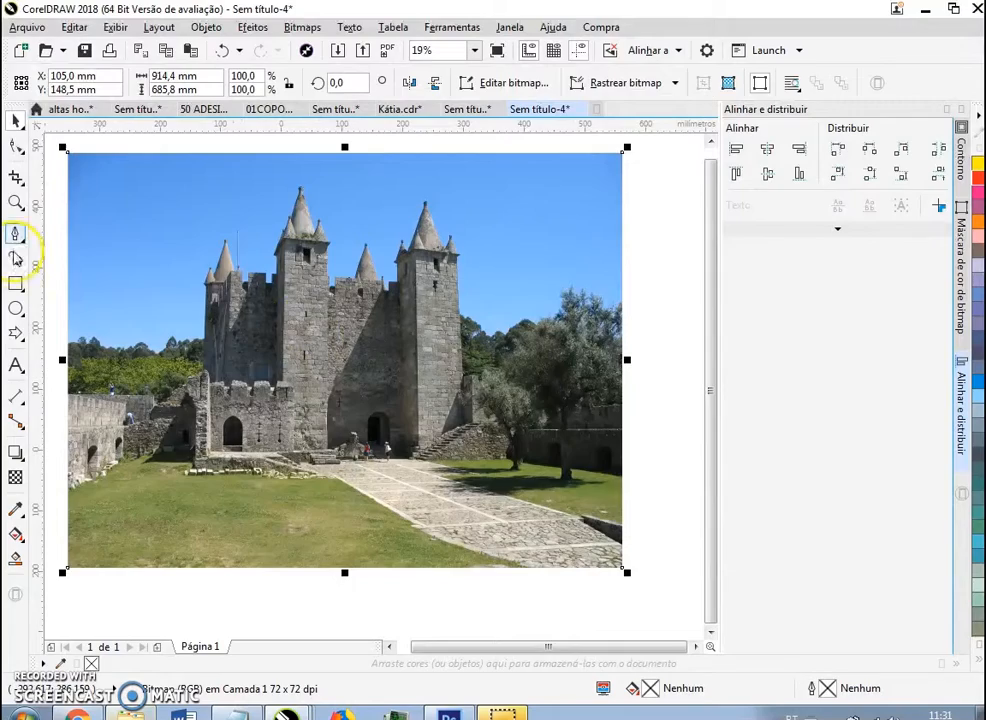
Step: Start a Pen outline at the top of the ruined wall and trace up the tower's left edge and around the turret's ledge
click(15, 233)
scroll(172, 380, up, 3)
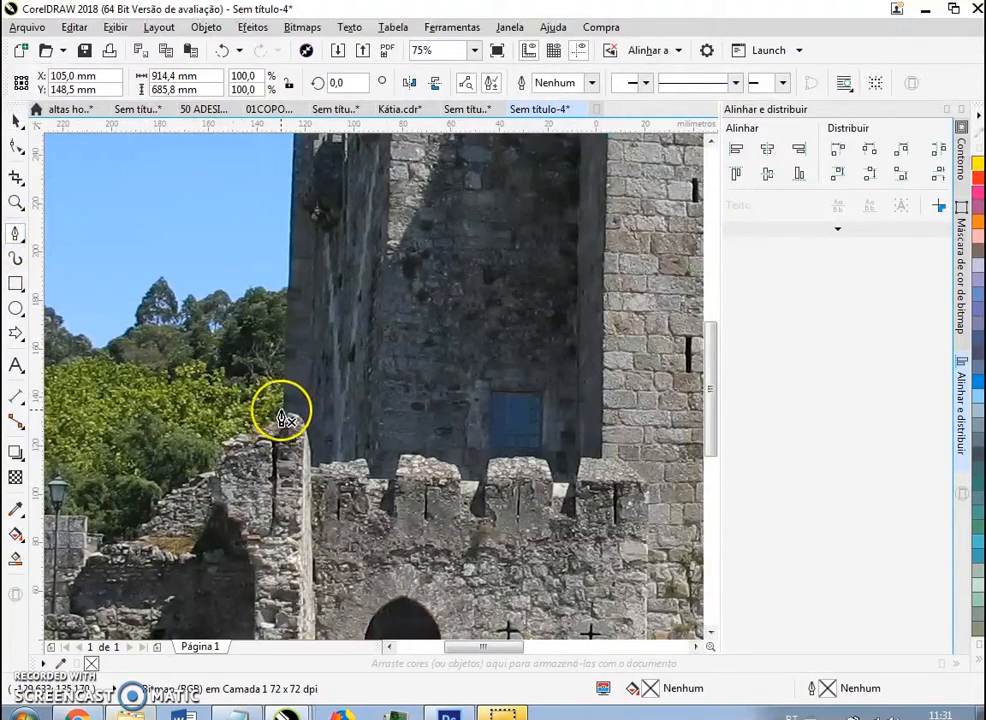
click(285, 418)
scroll(282, 407, up, 3)
scroll(293, 411, up, 6)
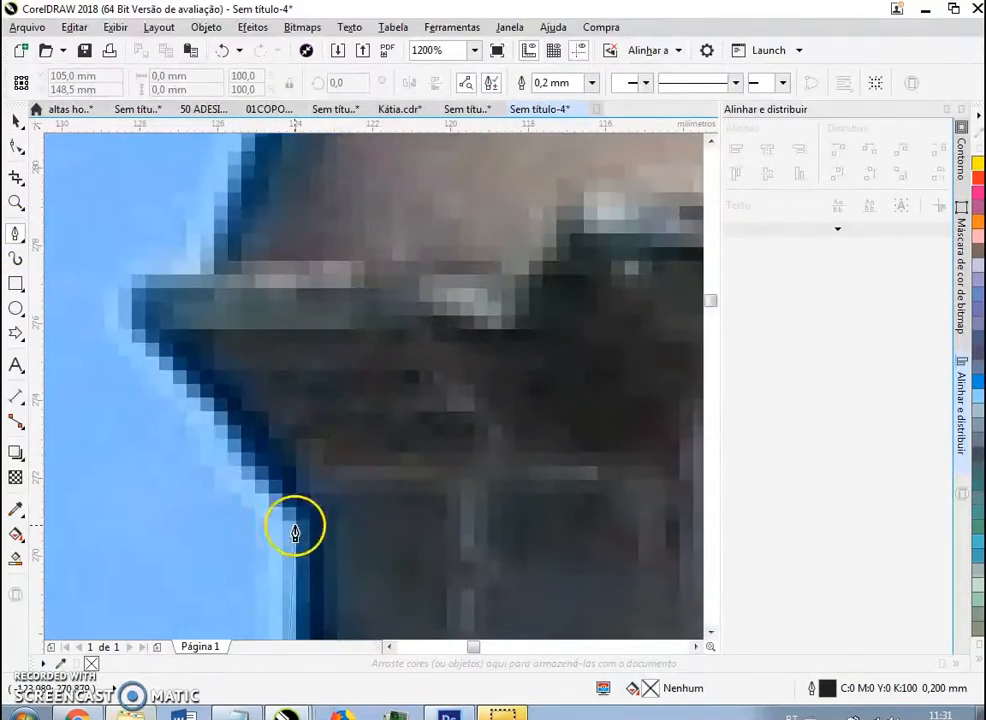
click(296, 520)
click(151, 331)
click(152, 283)
click(205, 272)
scroll(240, 255, down, 2)
drag(246, 260, 153, 479)
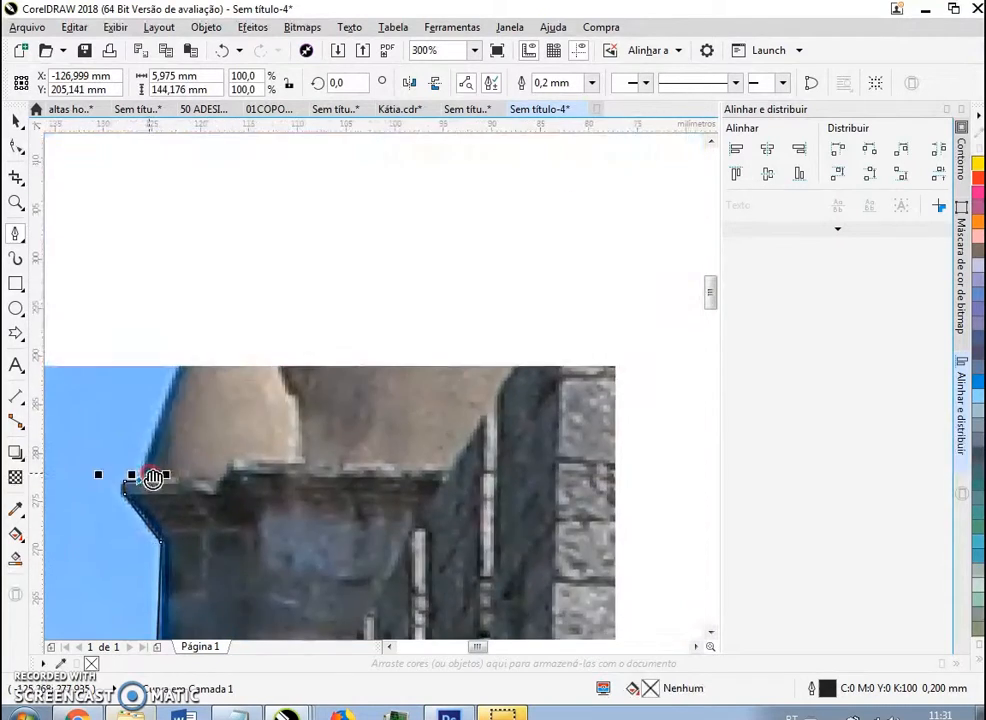
Step: Continue the Pen outline up the small turret's cone, around its finial and down to the tall cone
scroll(172, 368, up, 2)
drag(233, 230, 108, 605)
click(221, 341)
drag(210, 274, 217, 218)
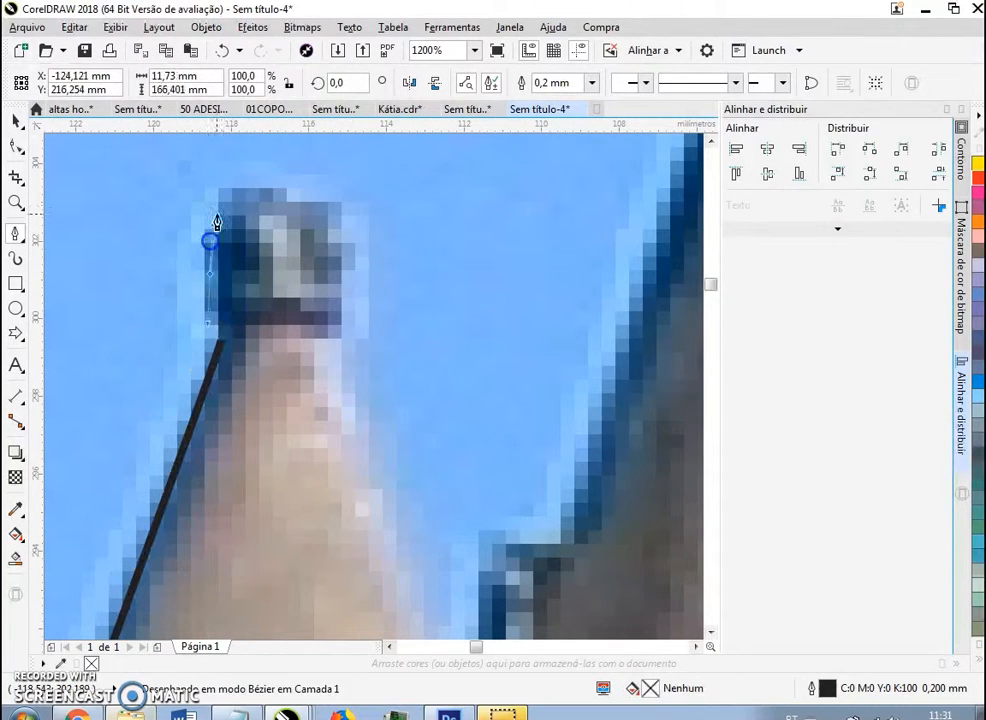
drag(273, 187, 313, 205)
drag(341, 282, 319, 343)
drag(383, 527, 141, 152)
drag(215, 355, 279, 404)
Step: Trace the tall cone with the Pen outline, up its left side, around its finial and down its right side to the battlement
drag(290, 286, 154, 583)
scroll(156, 583, down, 1)
drag(245, 296, 160, 648)
drag(306, 260, 162, 581)
scroll(224, 346, up, 1)
drag(224, 346, 219, 318)
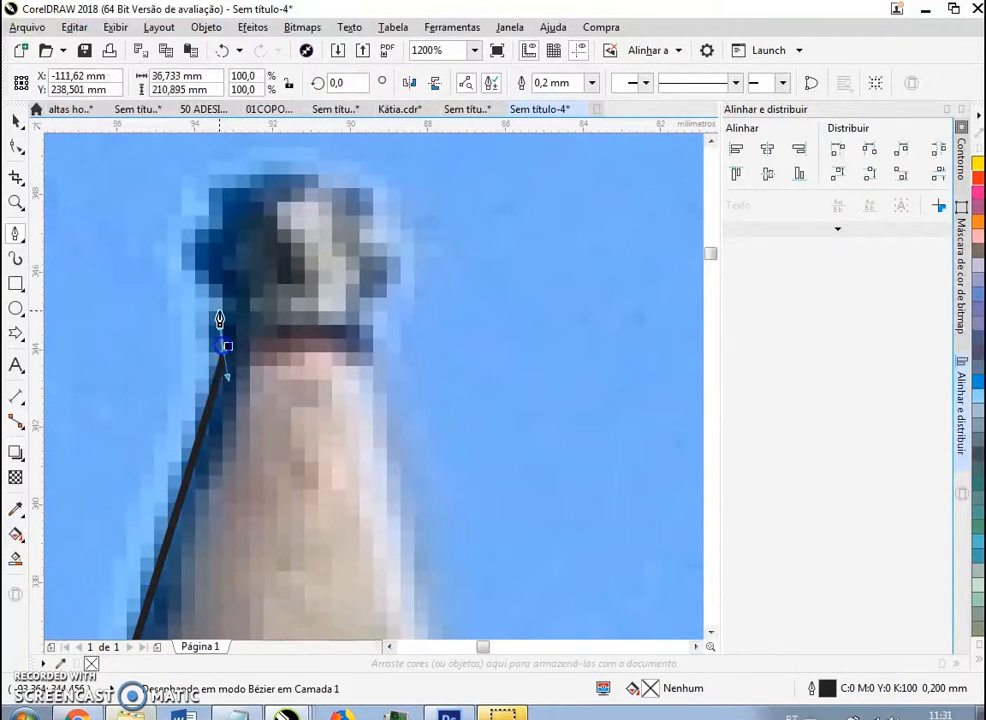
drag(180, 231, 187, 220)
drag(278, 171, 306, 171)
drag(356, 206, 372, 251)
click(378, 310)
drag(363, 335, 365, 359)
scroll(405, 499, down, 2)
drag(407, 500, 227, 110)
click(330, 518)
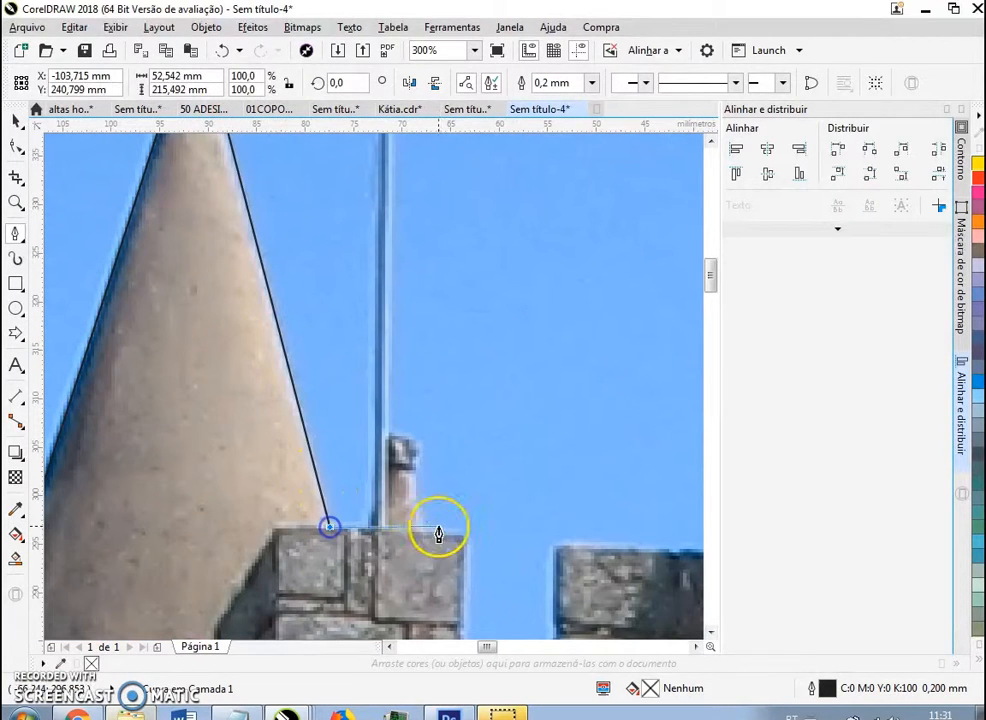
Step: Continue the Pen outline around the first battlement gap and along the top of the next merlon
click(464, 537)
scroll(495, 566, up, 1)
click(330, 411)
click(522, 410)
scroll(521, 260, down, 1)
scroll(448, 405, up, 1)
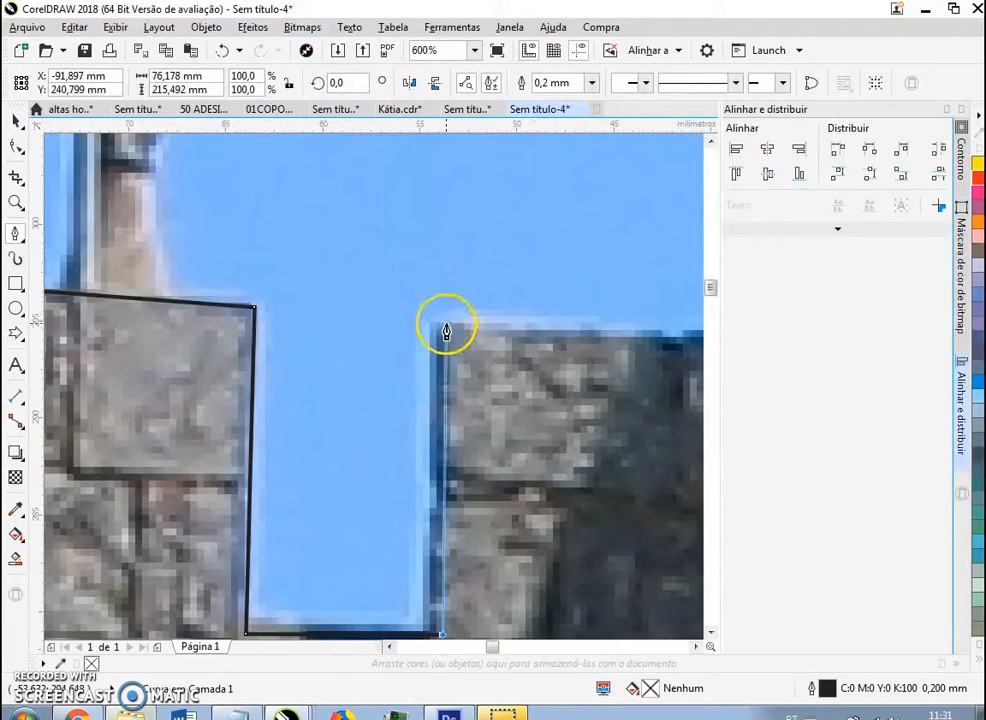
click(446, 326)
drag(514, 356, 18, 297)
click(499, 303)
Step: Trace the second battlement gap and the narrow merlon up to the main tower's wall
drag(560, 417, 271, 165)
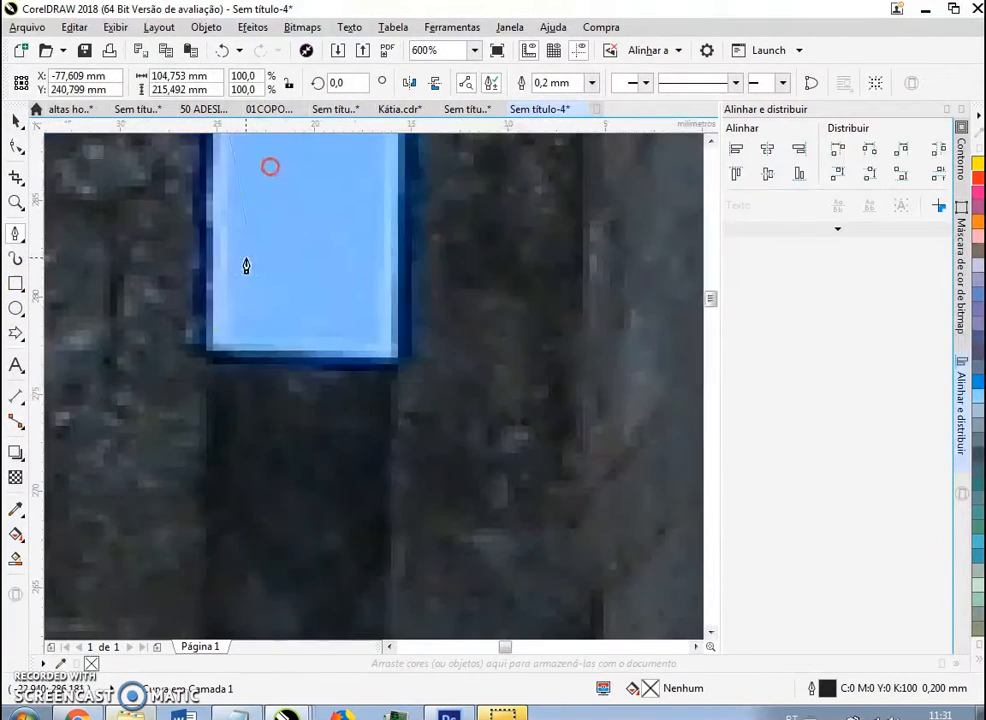
click(209, 355)
click(404, 358)
drag(437, 160, 275, 568)
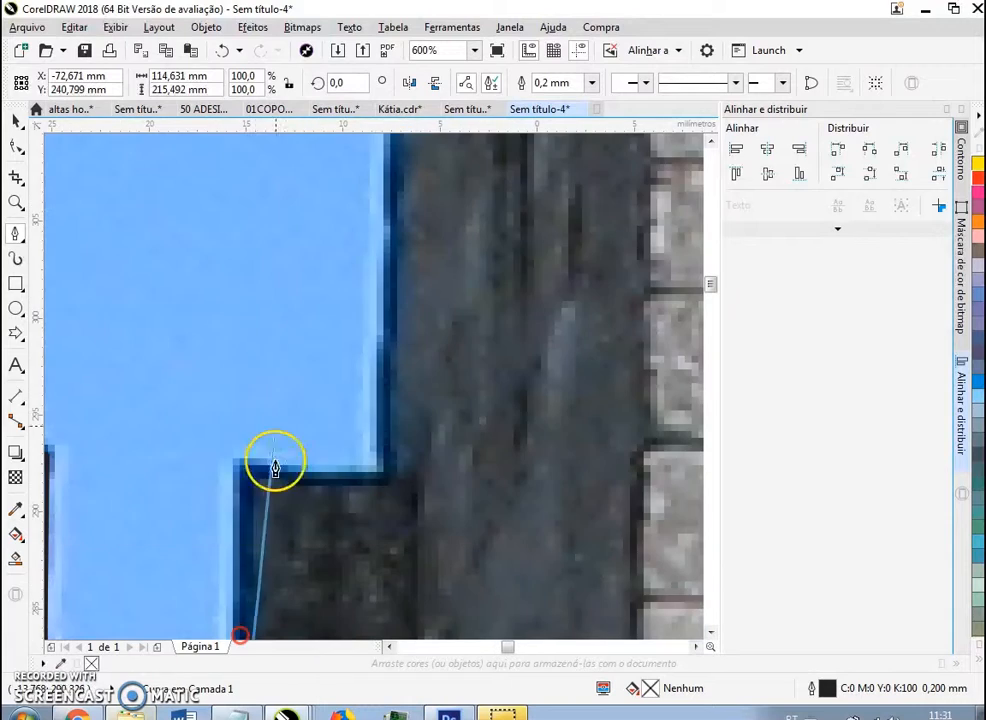
click(254, 467)
click(398, 475)
Step: Trace the Pen outline up the main tower's left wall and its flared cornice to the lowest finial
scroll(411, 348, down, 2)
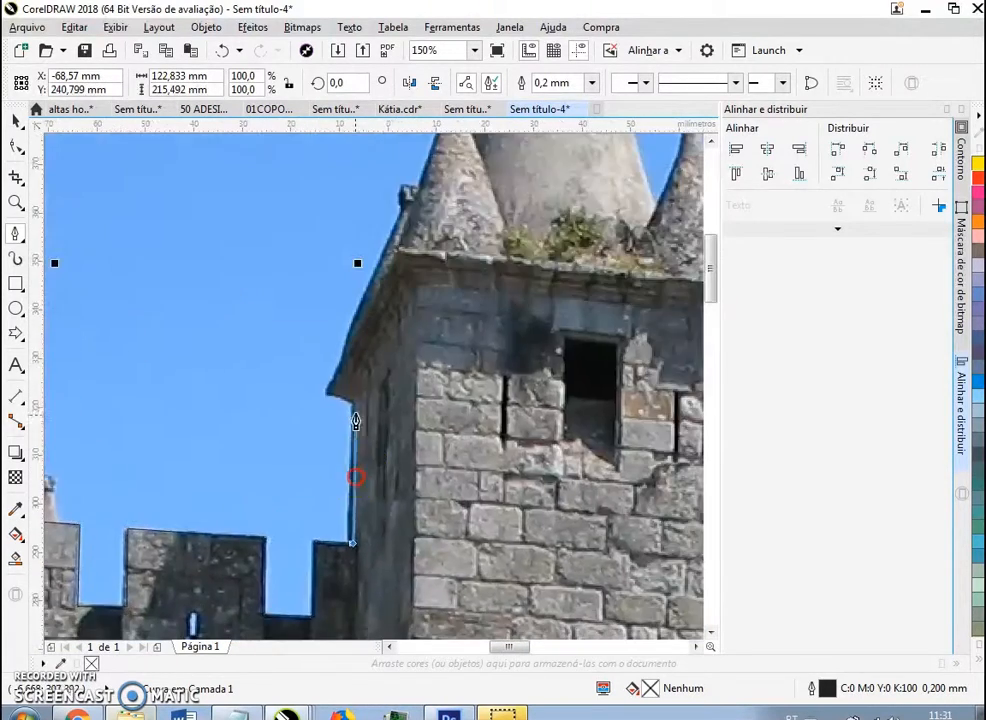
scroll(352, 410, up, 1)
drag(379, 218, 232, 510)
drag(258, 434, 277, 389)
Step: Trace around the lowest finial and up the left small cone, rounding its finial
drag(310, 303, 301, 271)
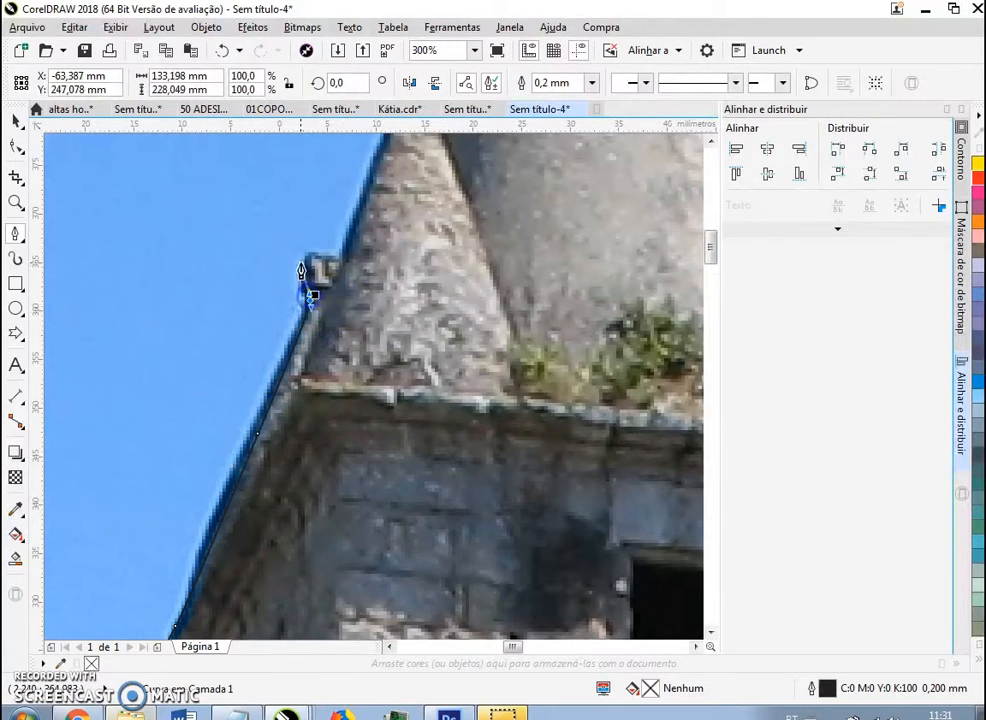
scroll(332, 260, down, 3)
scroll(290, 308, up, 3)
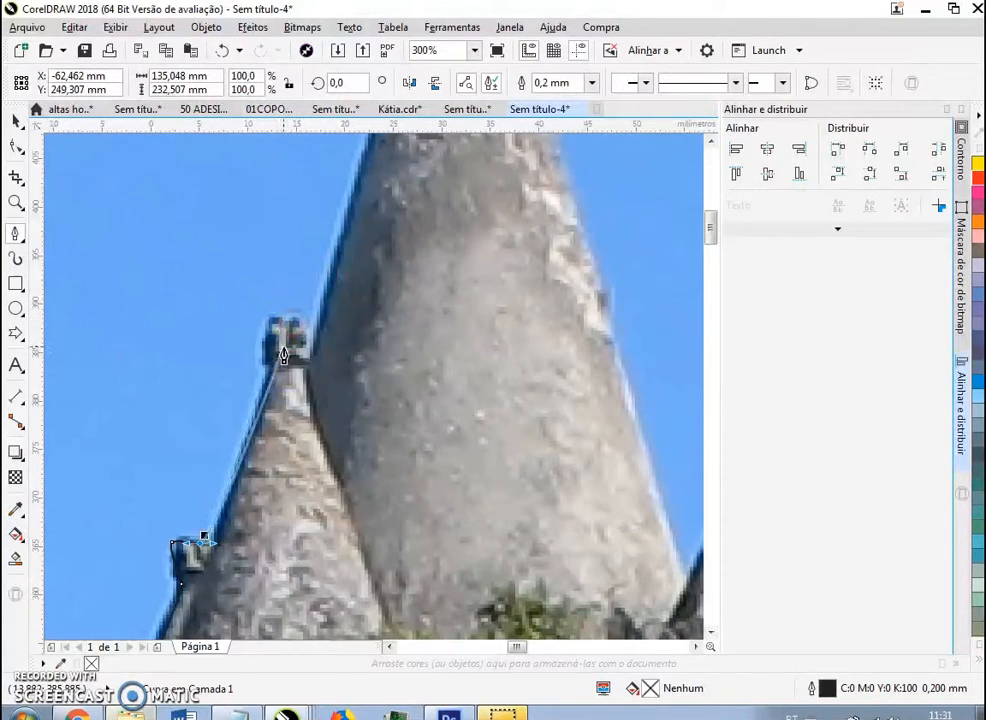
drag(267, 330, 275, 319)
click(298, 320)
click(305, 339)
Step: Continue the Pen outline up the main tower's tall cone and around its top finial
drag(330, 270, 169, 552)
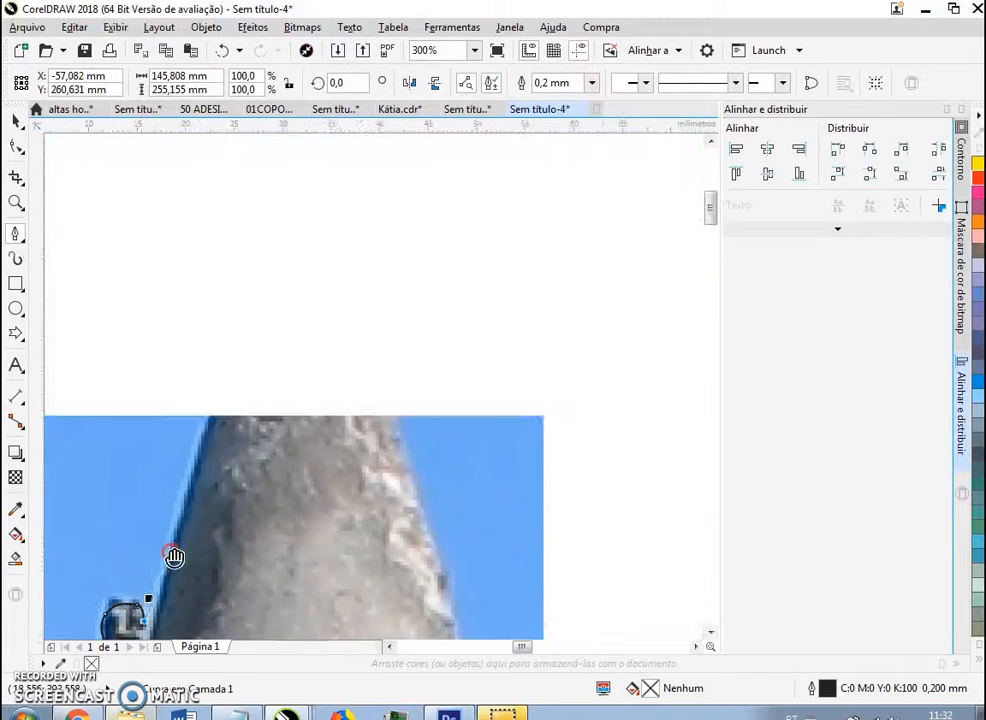
click(273, 245)
click(275, 198)
drag(270, 166, 271, 144)
click(339, 210)
click(343, 283)
Step: Trace down the tall cone's right side and over the right small cone, including its finial
scroll(382, 342, down, 1)
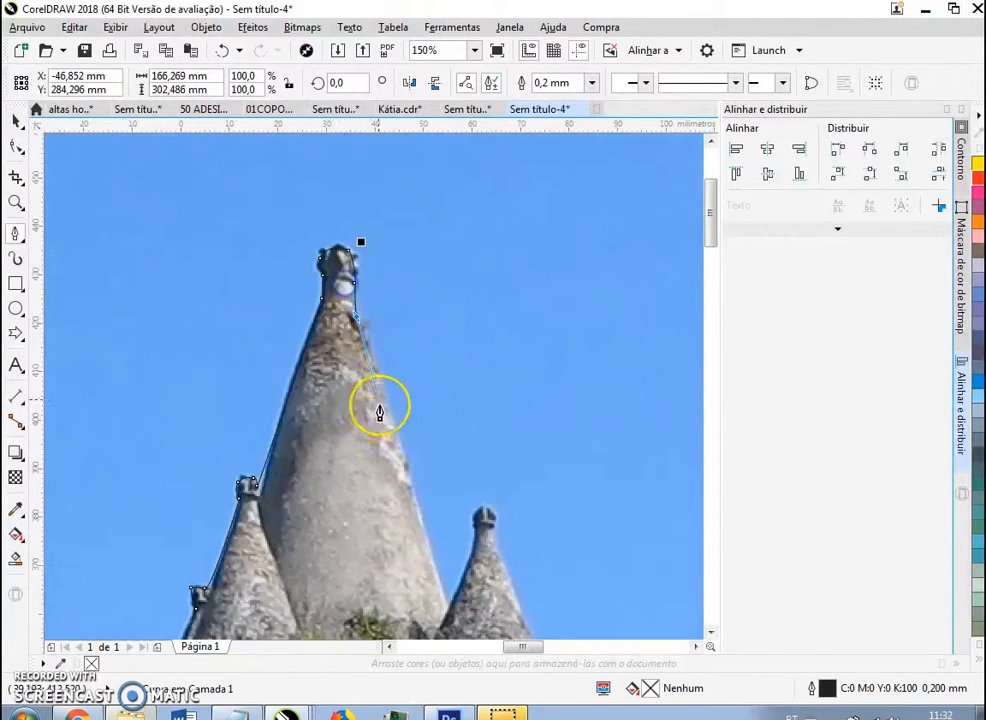
drag(380, 406, 246, 167)
click(312, 371)
scroll(341, 320, up, 2)
click(341, 281)
drag(433, 336, 314, 119)
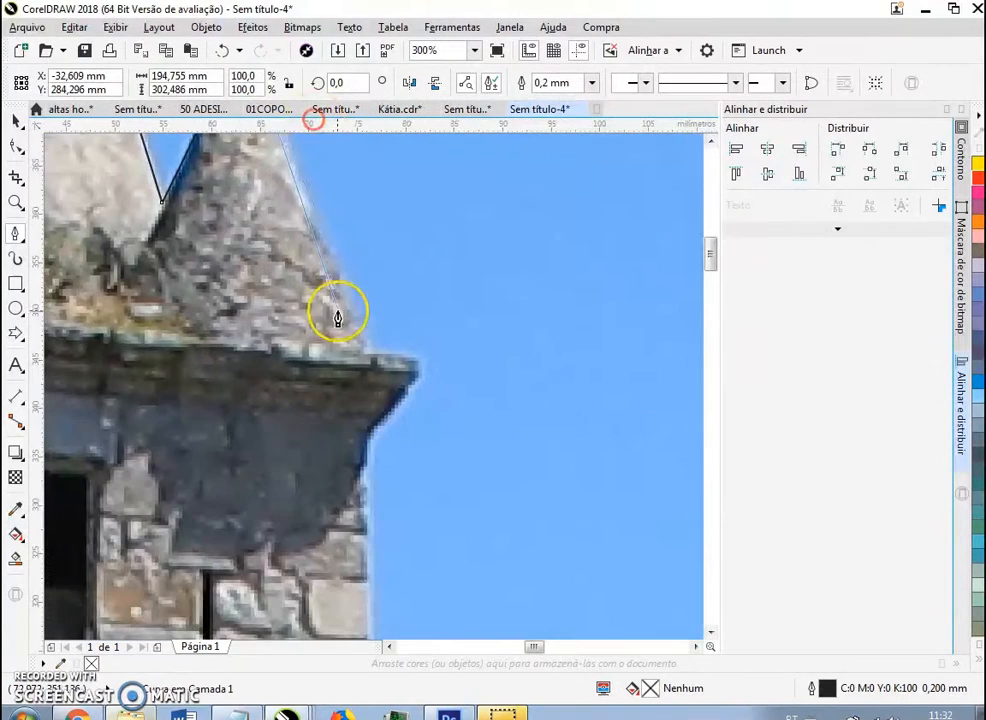
Step: Trace from the right small cone's foot around the main tower's right cornice to the wall below it
click(371, 353)
click(406, 381)
click(364, 440)
scroll(399, 437, up, 1)
drag(399, 437, 361, 268)
Step: Bring the Pen outline down the main tower's right wall to its base and around the corner beside the steps
scroll(335, 340, down, 2)
scroll(322, 352, down, 2)
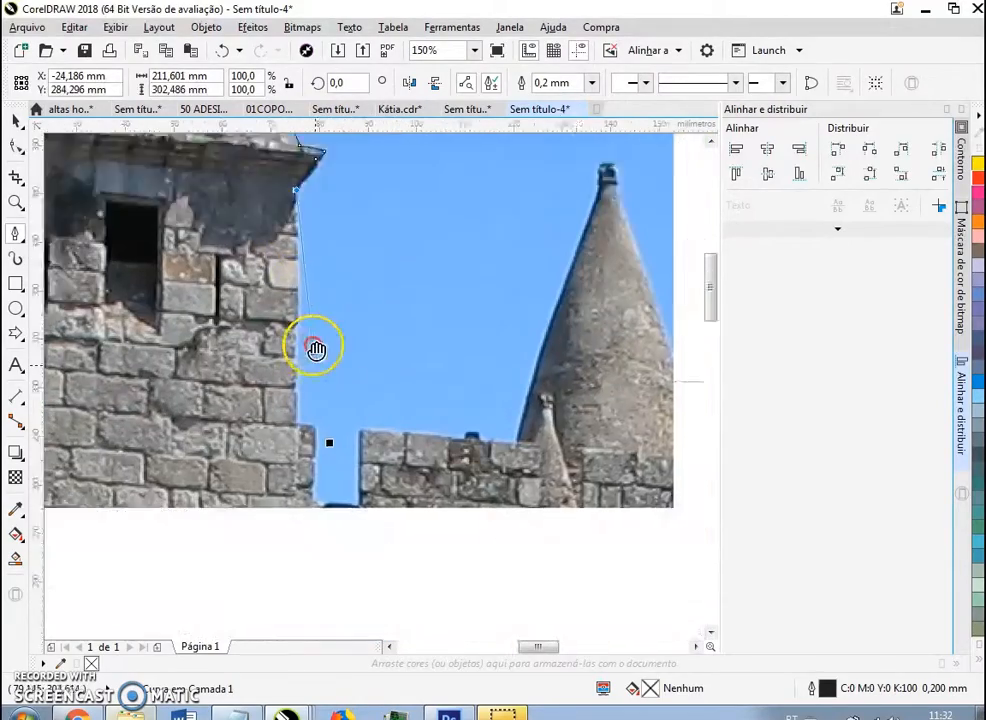
scroll(300, 350, down, 2)
click(286, 345)
scroll(302, 378, down, 4)
scroll(313, 392, down, 3)
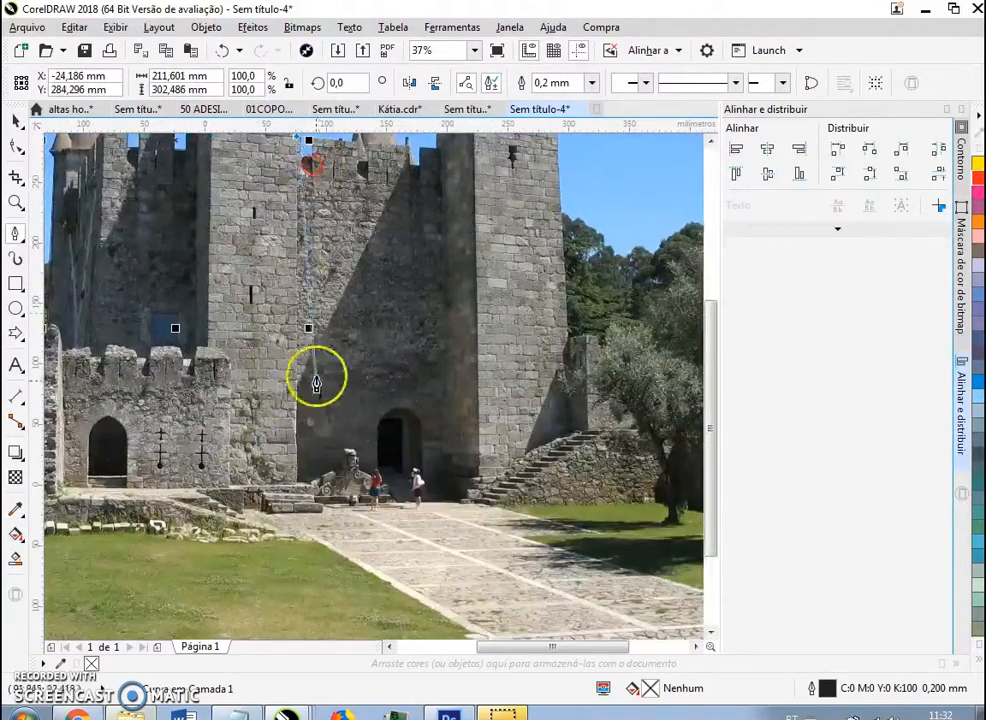
click(295, 475)
scroll(295, 475, up, 2)
click(330, 491)
click(331, 521)
Step: Run the outline along the castle's base to the ruined wall's foot and close it at the wall's top
drag(64, 486, 645, 396)
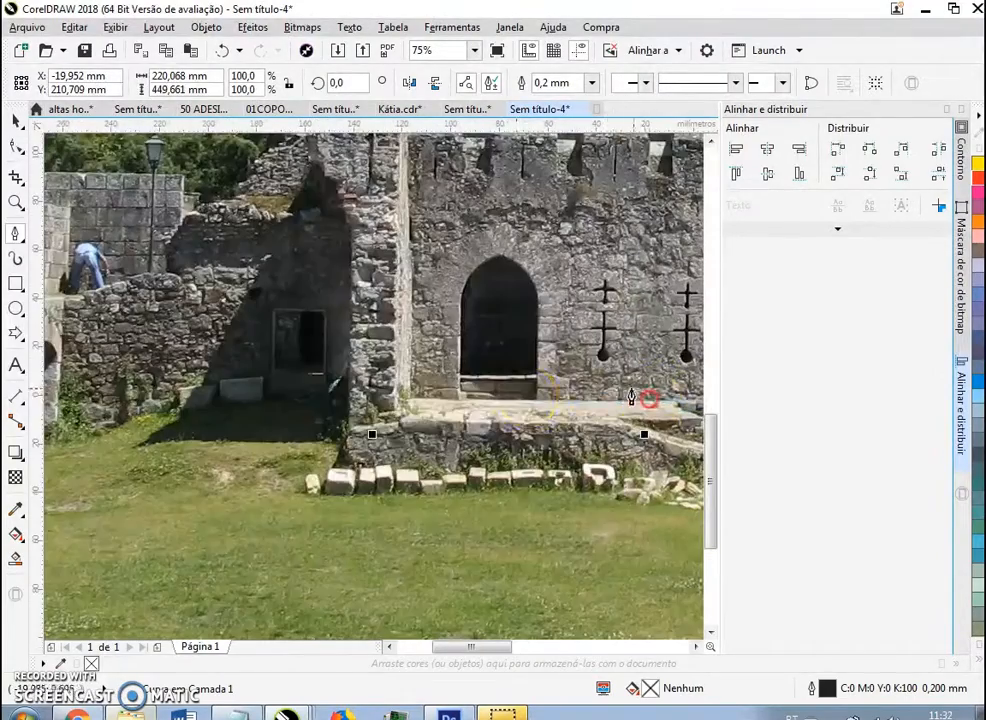
drag(387, 418, 347, 582)
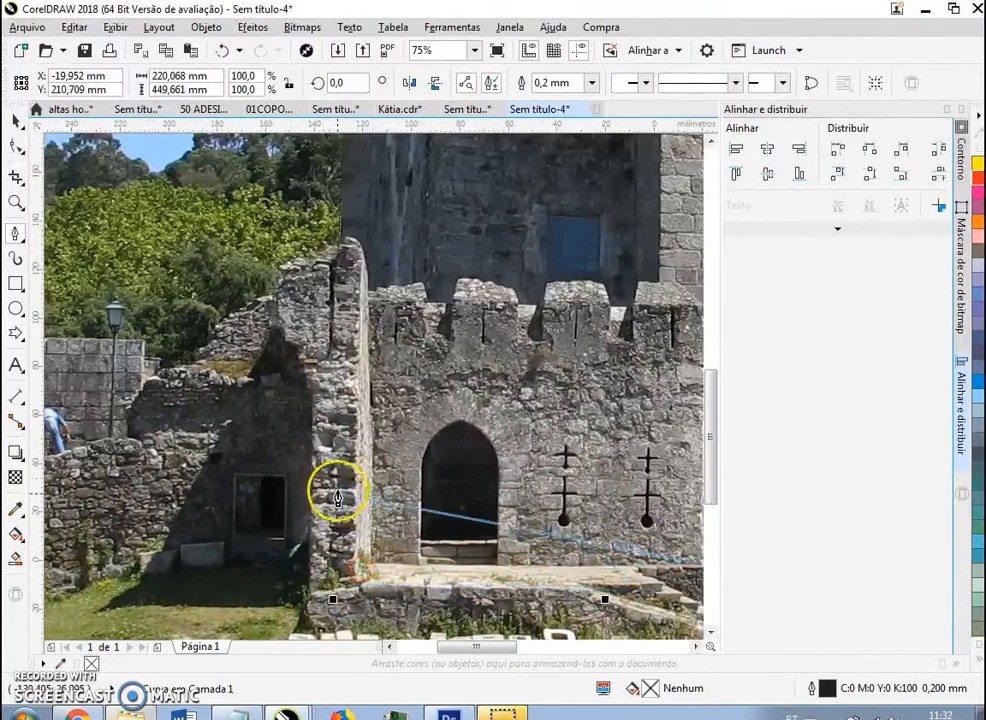
scroll(328, 604, up, 4)
scroll(328, 612, down, 2)
click(327, 613)
drag(358, 350, 336, 623)
drag(374, 266, 311, 578)
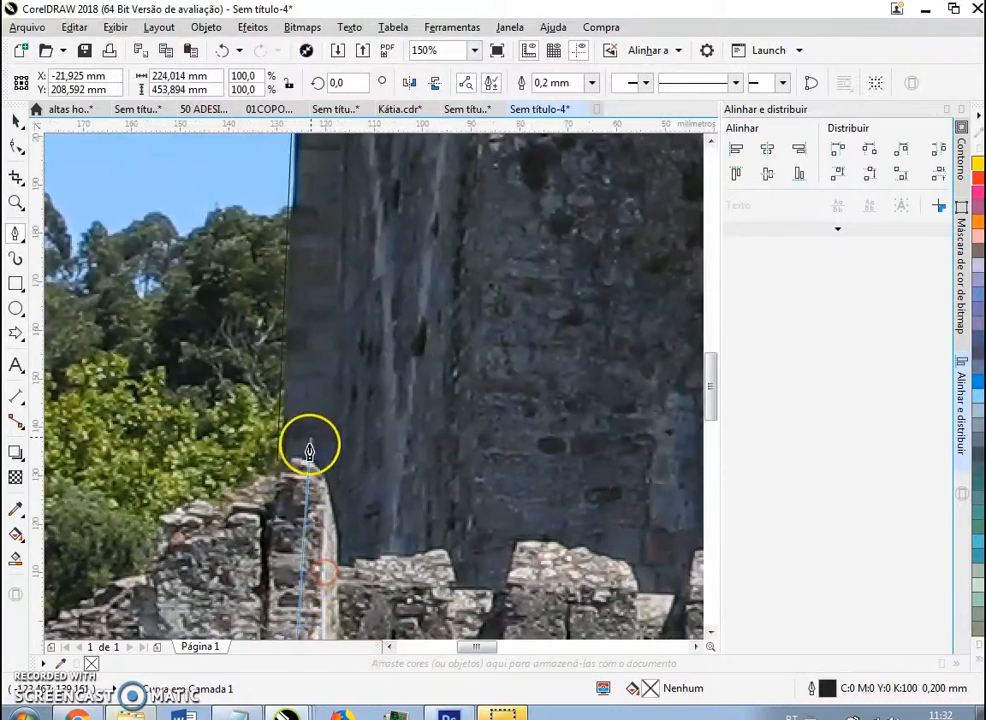
click(277, 461)
Step: Adjust the outline's closing node at the top of the ruined wall with the Shape tool
click(17, 147)
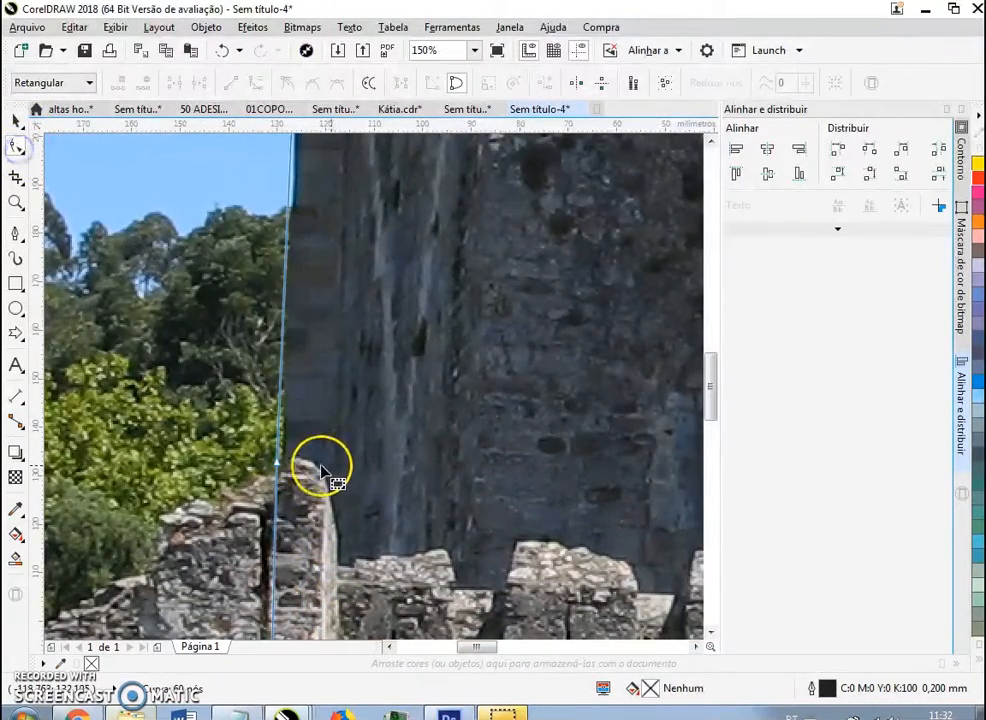
scroll(300, 465, up, 4)
mouse_move(256, 447)
mouse_down()
mouse_move(243, 434)
mouse_move(255, 446)
mouse_up()
scroll(284, 352, down, 3)
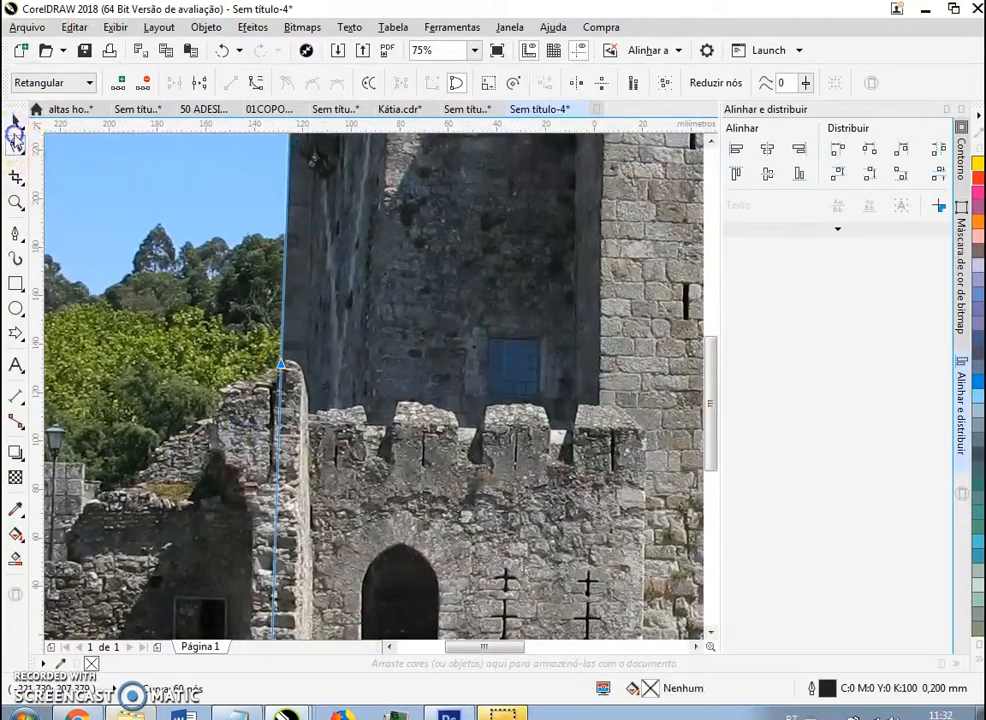
Step: Intersect the castle photo with the traced outline and delete the original photo, keeping only the cut-out castle
click(16, 120)
scroll(160, 228, down, 2)
shift+click(180, 220)
click(548, 82)
click(177, 250)
key(Delete)
click(305, 250)
Step: Cut the castle cut-out to the clipboard, switch to Photoshop and paste it into the montage as a new layer
scroll(364, 254, down, 3)
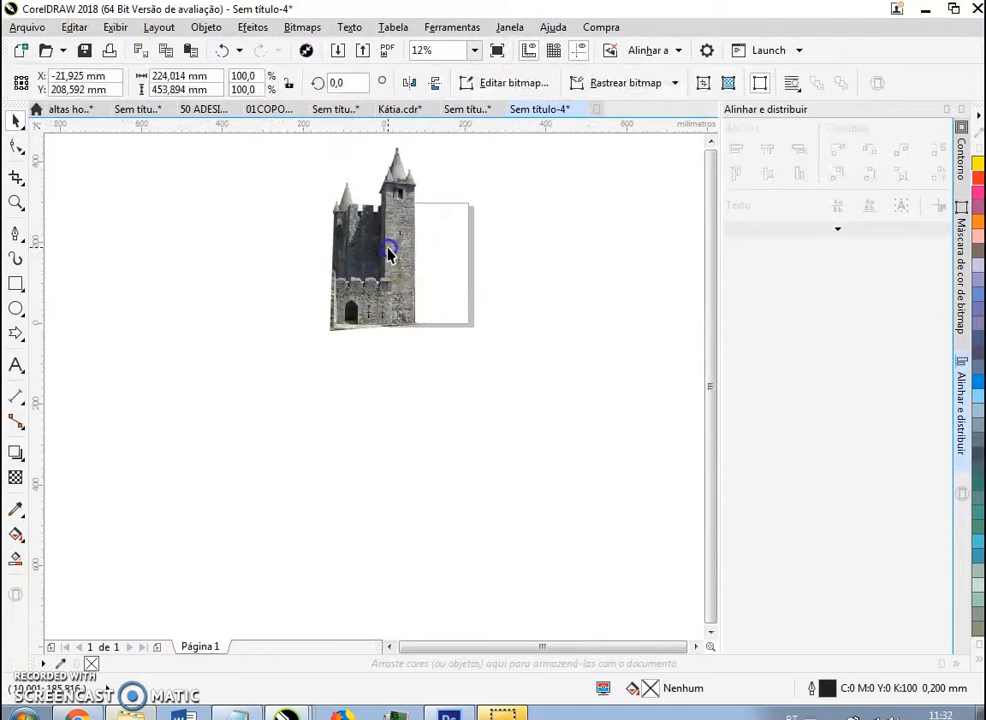
key(Delete)
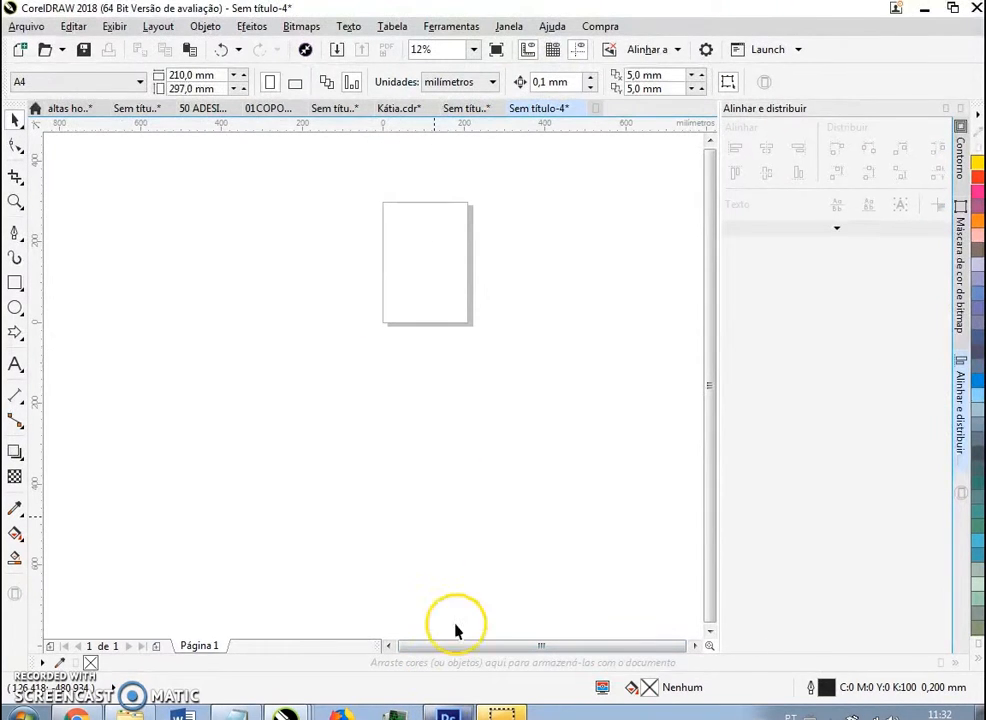
click(448, 714)
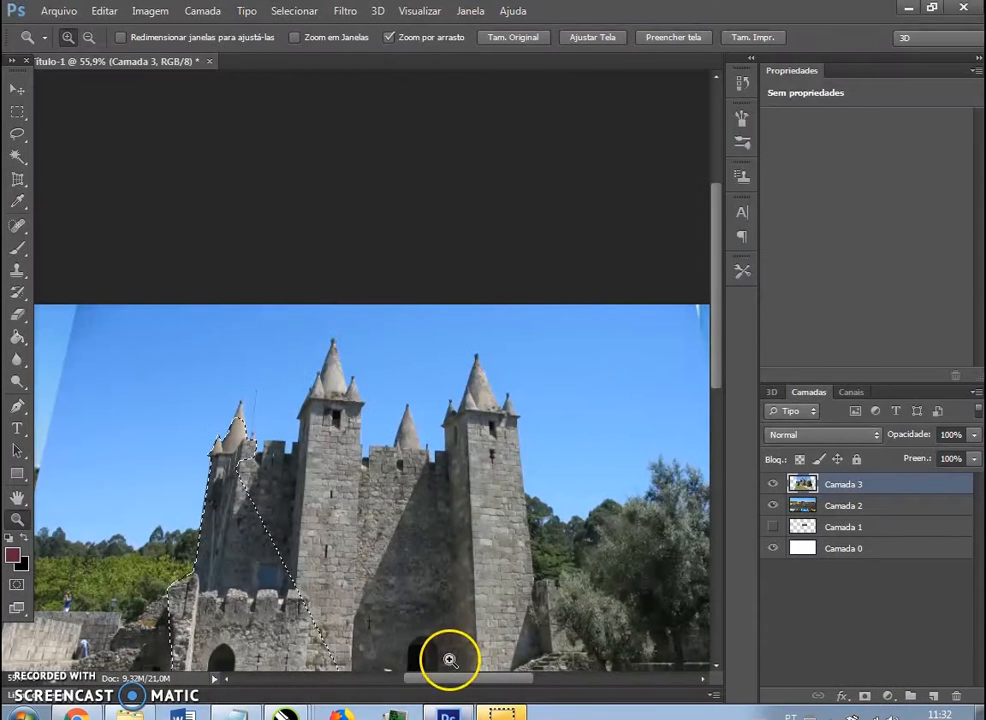
scroll(272, 355, down, 4)
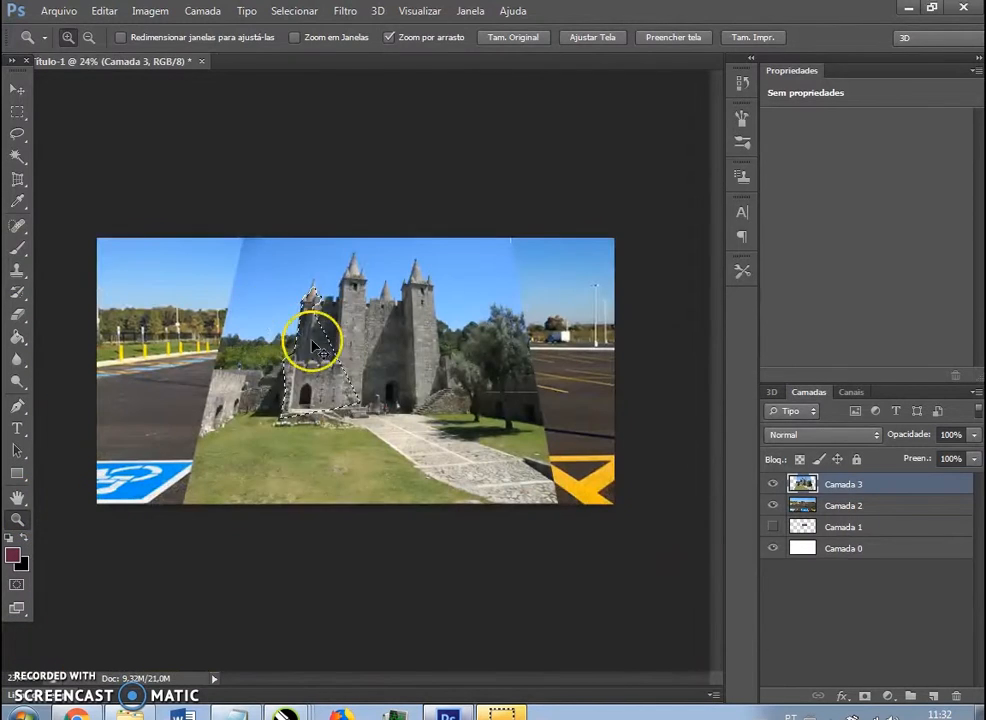
key(ctrl+v)
click(12, 94)
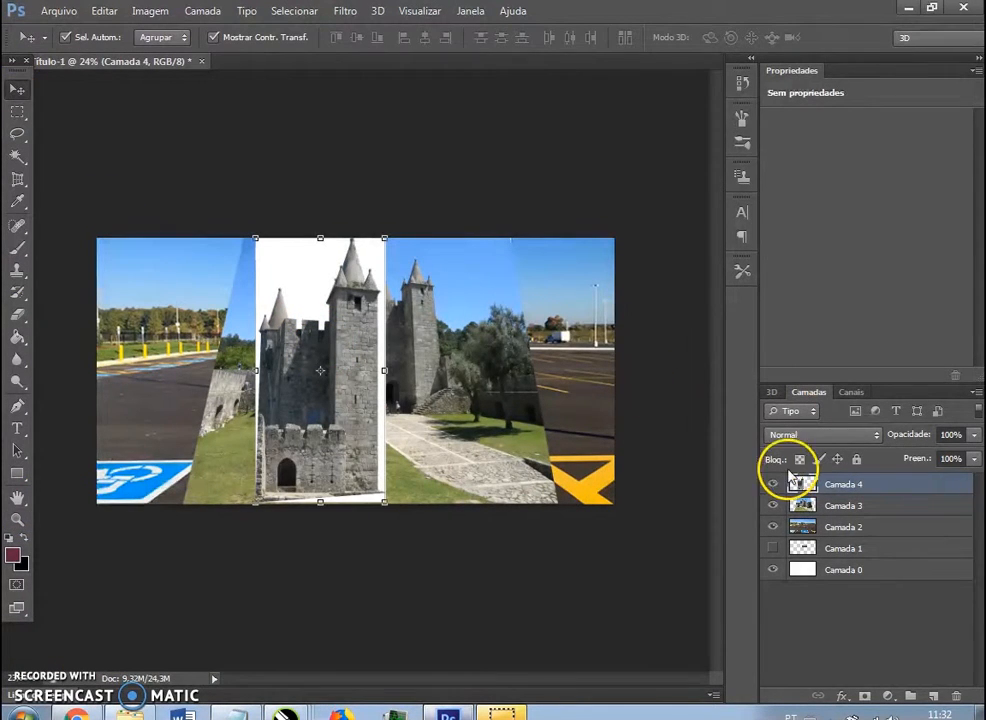
Step: Hide Camada 3 and delete the white areas on both sides of the castle using the Magic Wand at tolerance 10
click(778, 507)
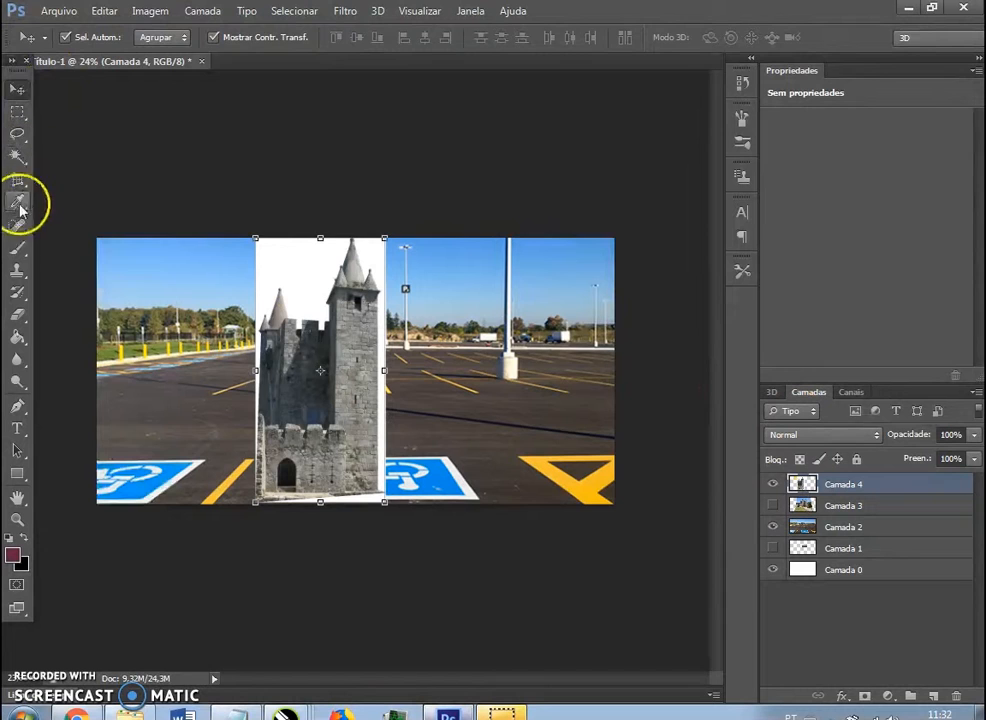
right_click(17, 156)
click(100, 172)
click(270, 258)
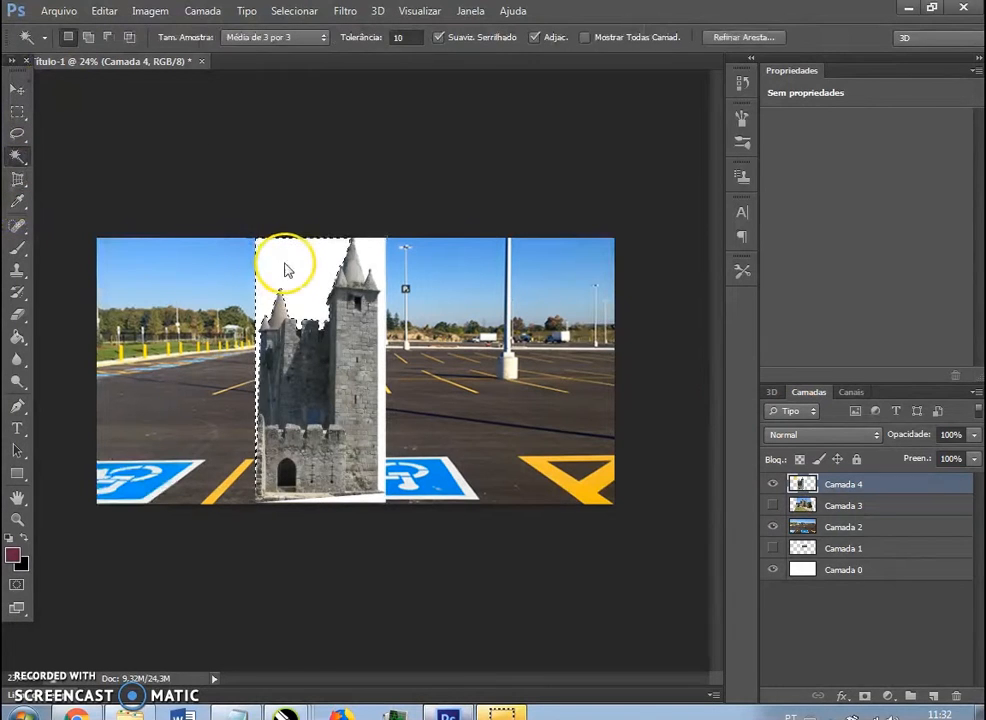
click(391, 258)
key(Delete)
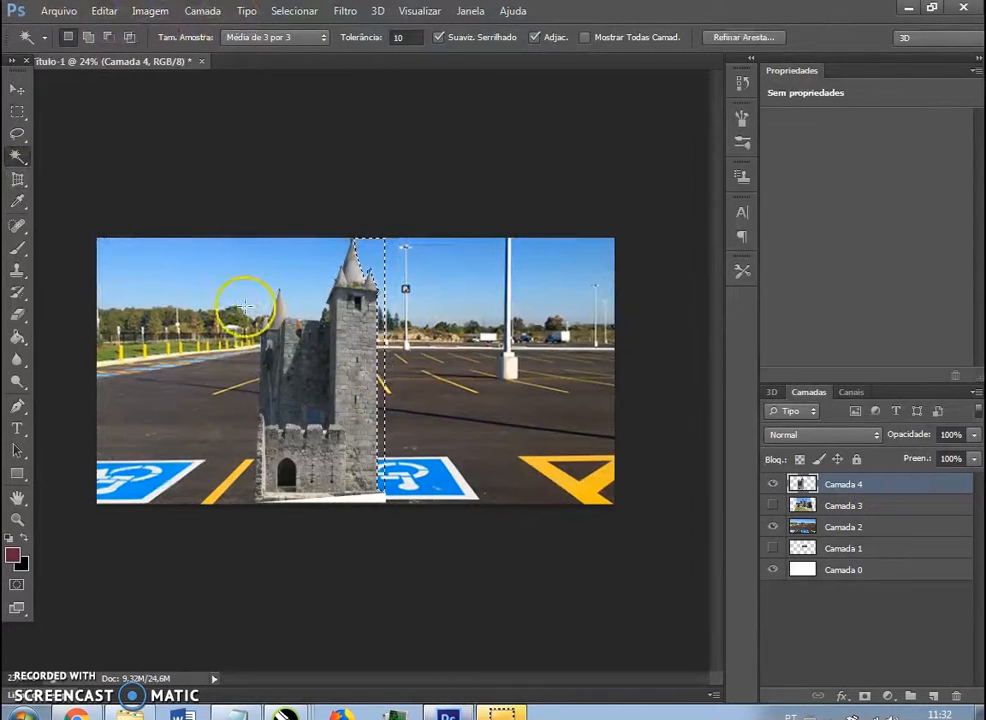
key(ctrl+d)
Step: Scale the castle layer down to about 63% width and 66% height
click(17, 92)
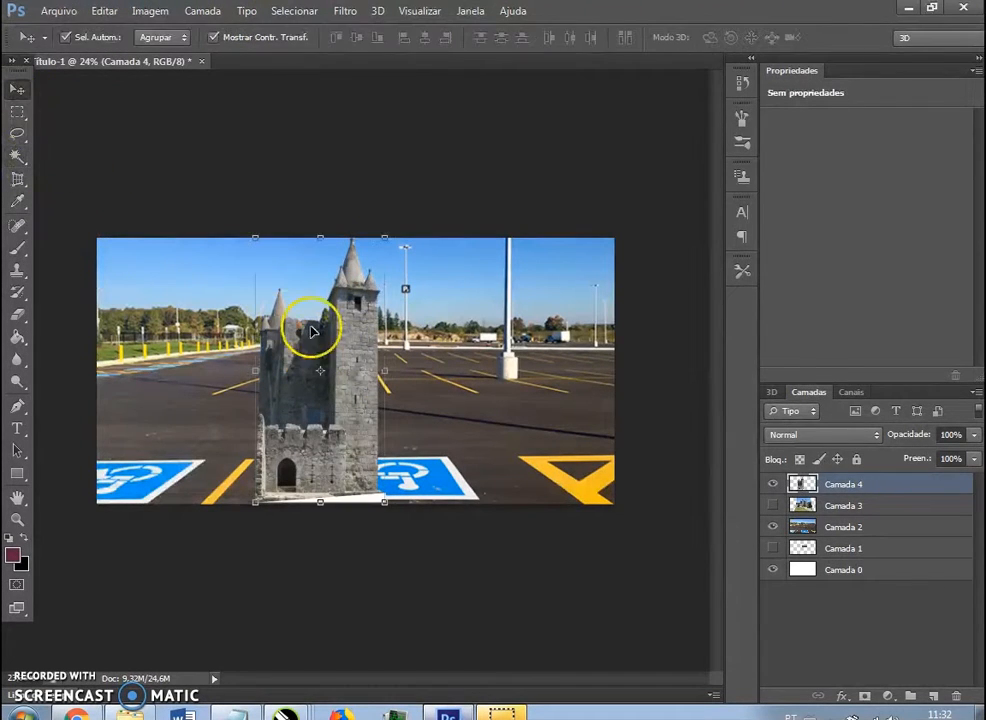
drag(368, 313, 385, 295)
drag(403, 222, 380, 272)
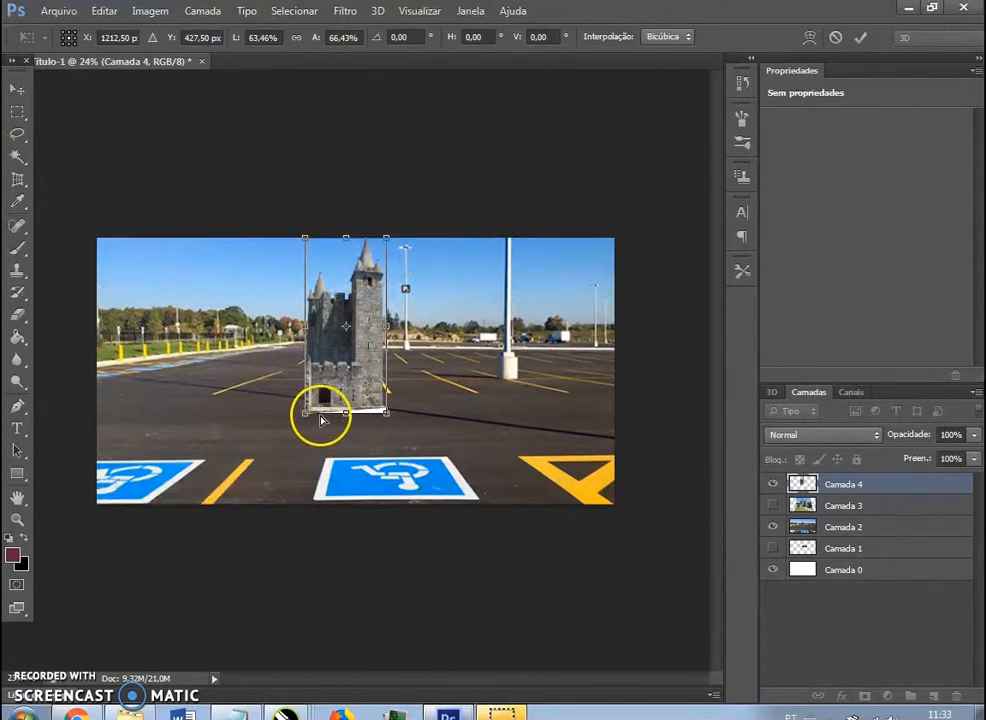
Step: Distort the castle by pulling its lower and upper corners outward so its top becomes wider, and apply the transformation
drag(307, 418, 278, 431)
drag(389, 420, 415, 427)
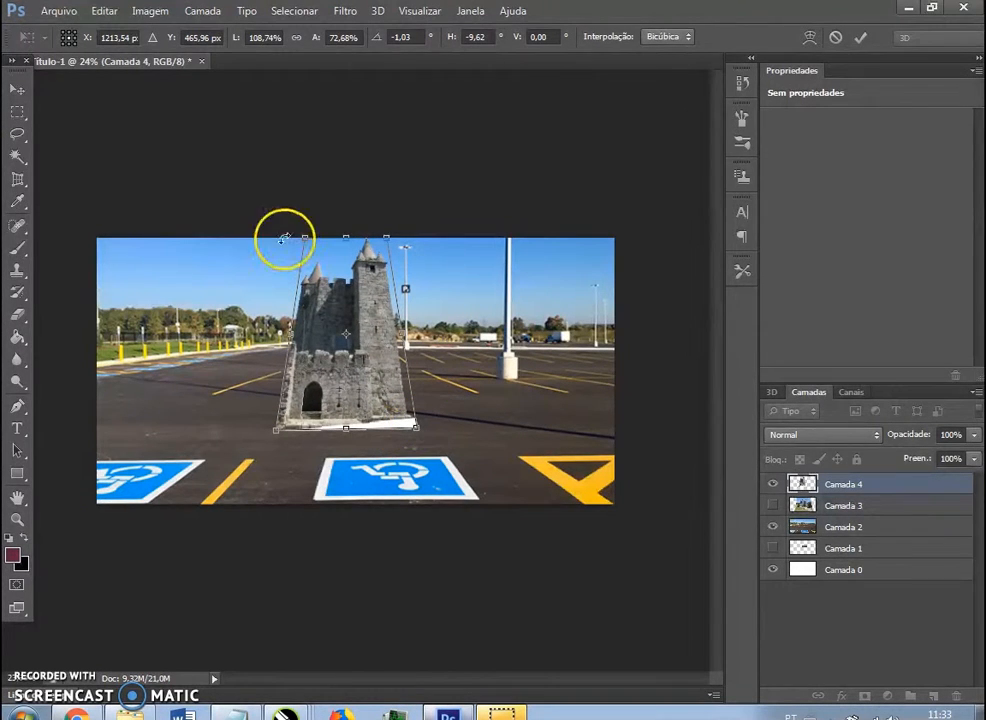
drag(305, 244, 247, 210)
drag(387, 238, 445, 203)
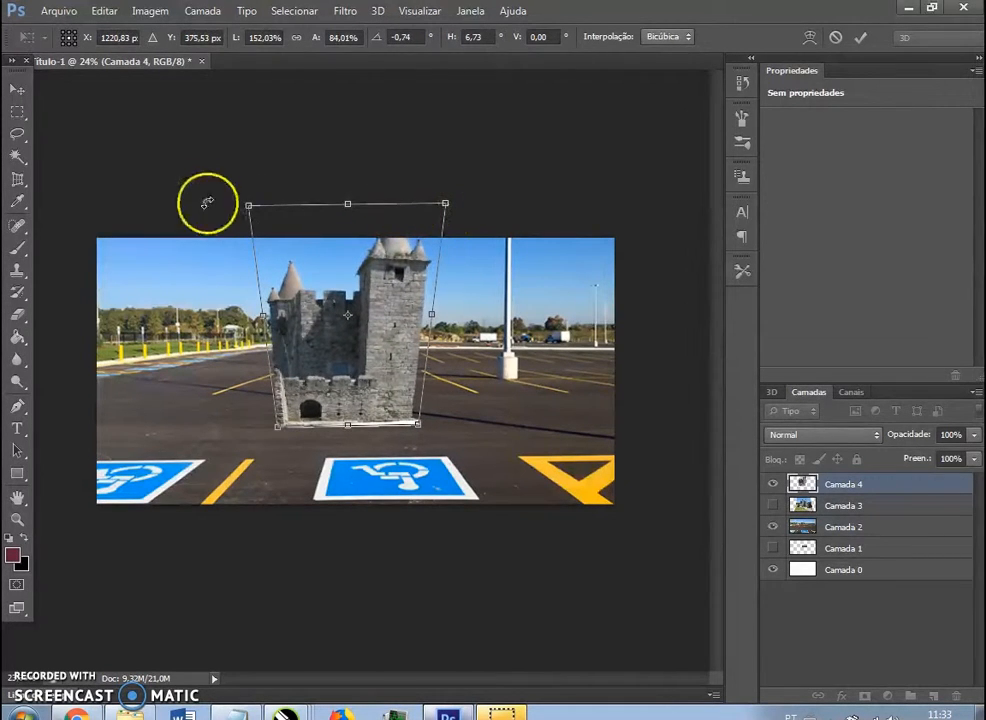
drag(248, 207, 245, 205)
click(14, 95)
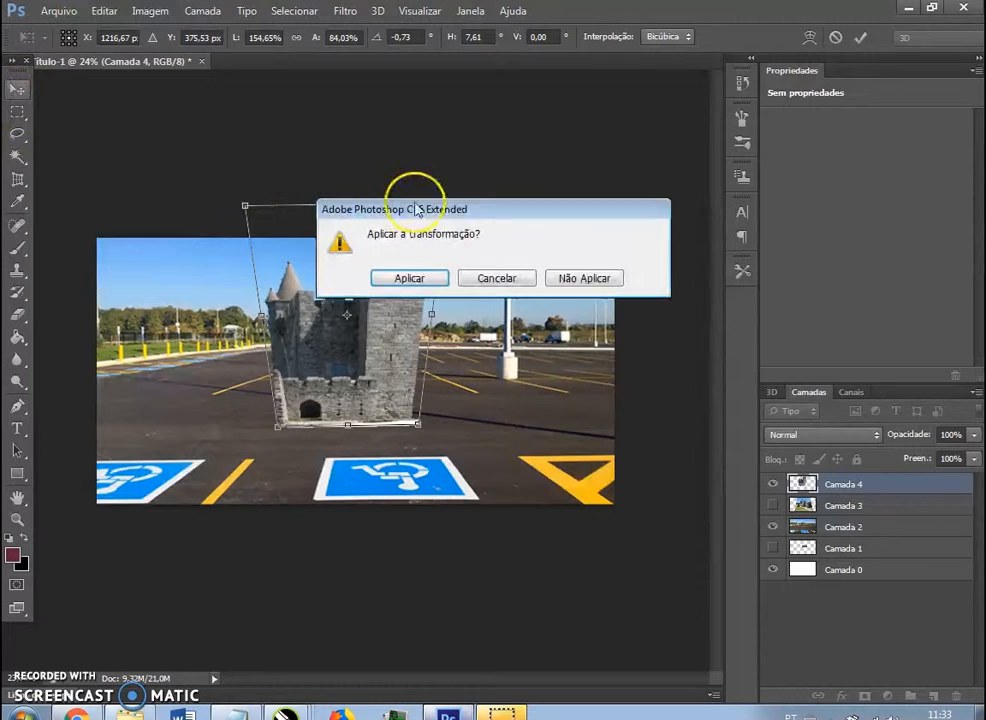
click(409, 278)
Step: Scale the castle down to about 73%, place it near the middle of the parking lot and apply the transformation
drag(445, 202, 396, 264)
drag(359, 335, 393, 320)
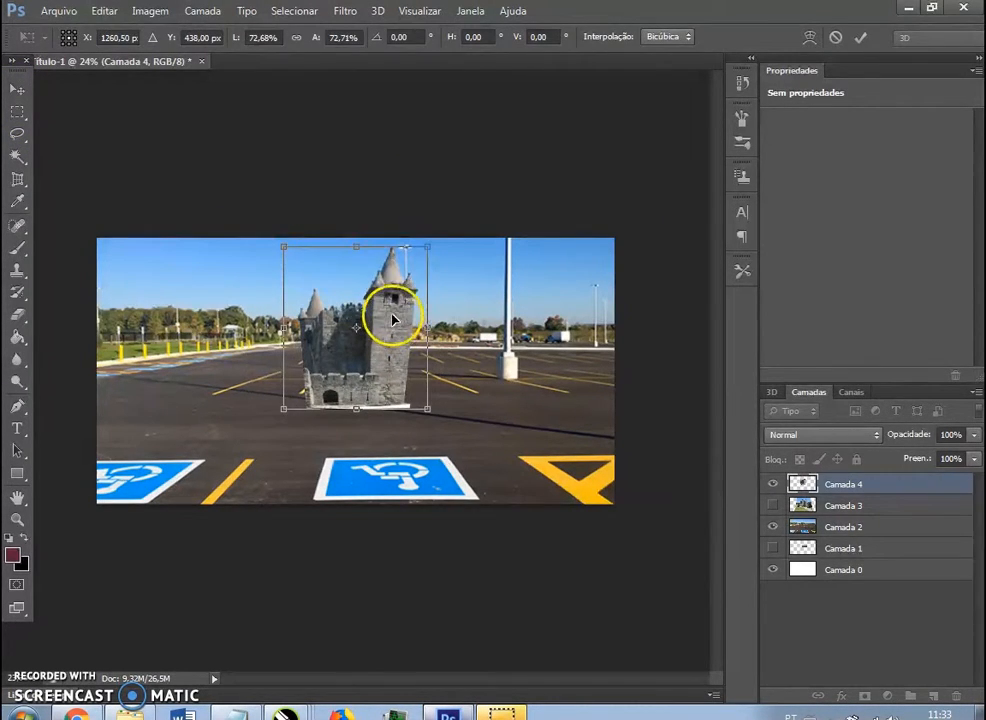
click(14, 92)
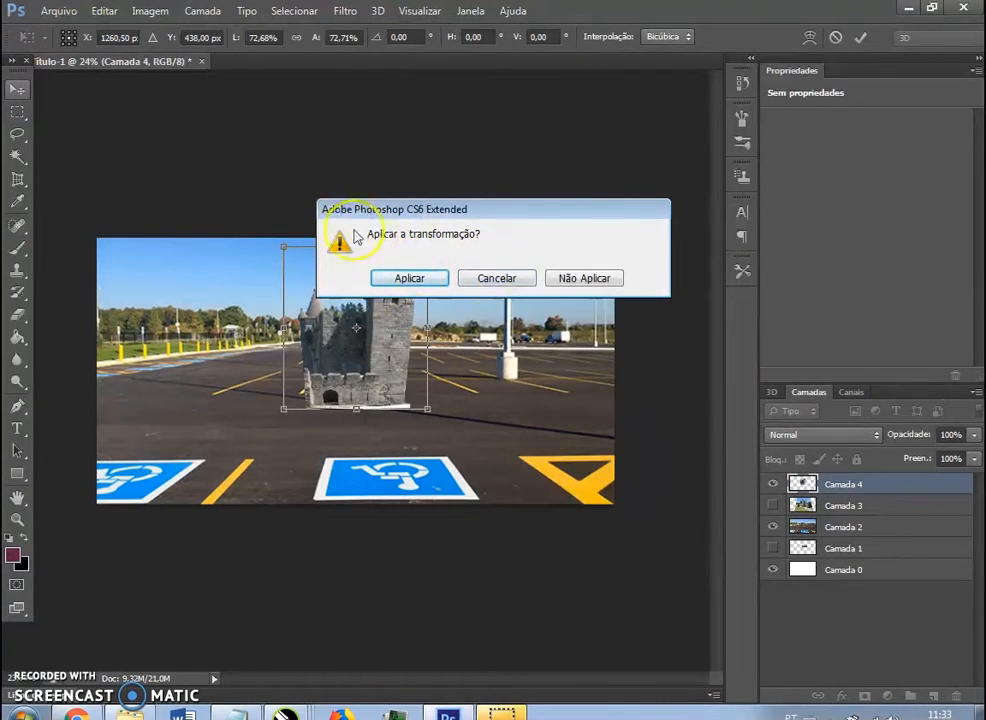
click(418, 281)
Step: Move the castle and the parking lot background to new positions on the canvas
drag(339, 415, 350, 355)
drag(402, 325, 396, 218)
drag(508, 319, 513, 258)
drag(348, 288, 392, 435)
drag(197, 269, 398, 216)
Step: Select a rectangular area of the parking lot background with the Marquee tool and move it behind the castle
click(17, 112)
drag(414, 342, 636, 182)
click(13, 90)
drag(535, 251, 418, 315)
click(14, 104)
click(16, 90)
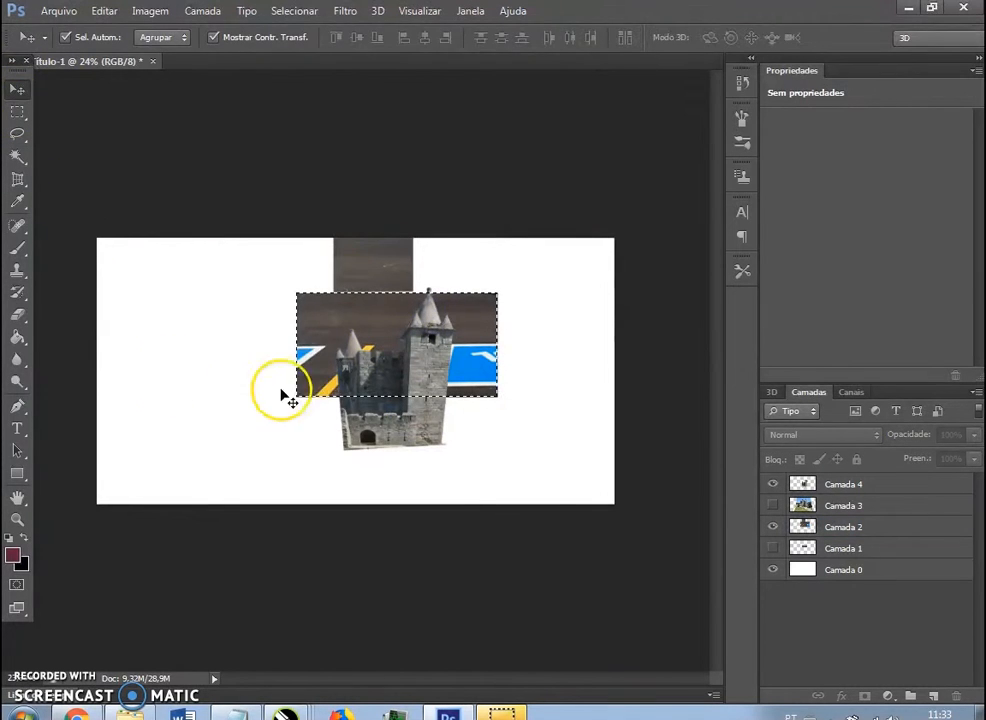
click(216, 296)
click(16, 316)
click(15, 248)
click(17, 157)
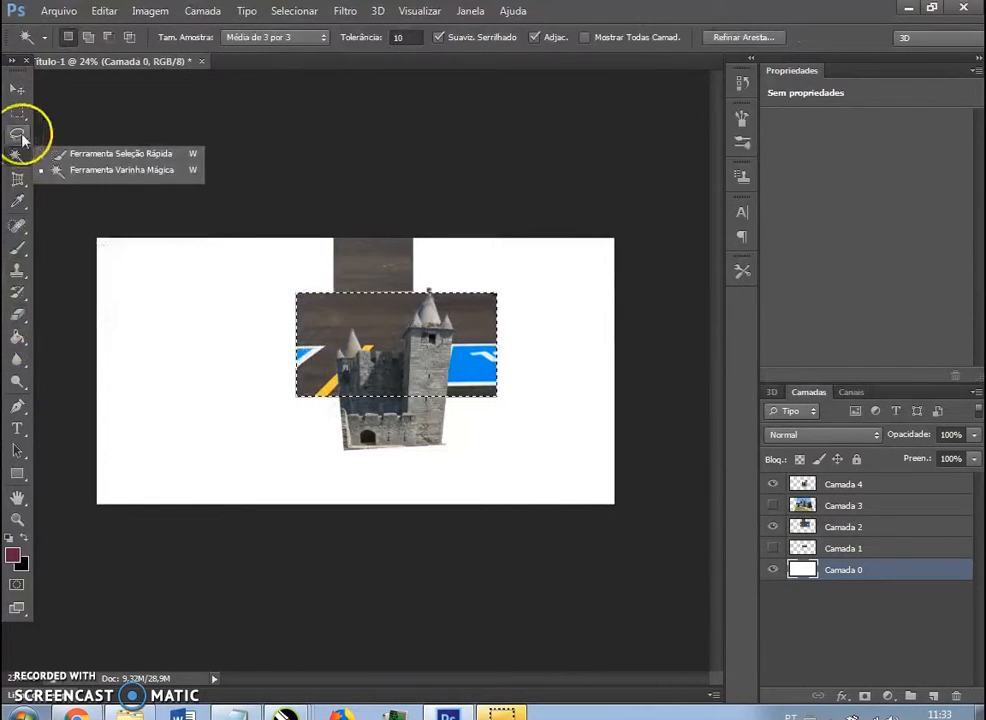
click(17, 90)
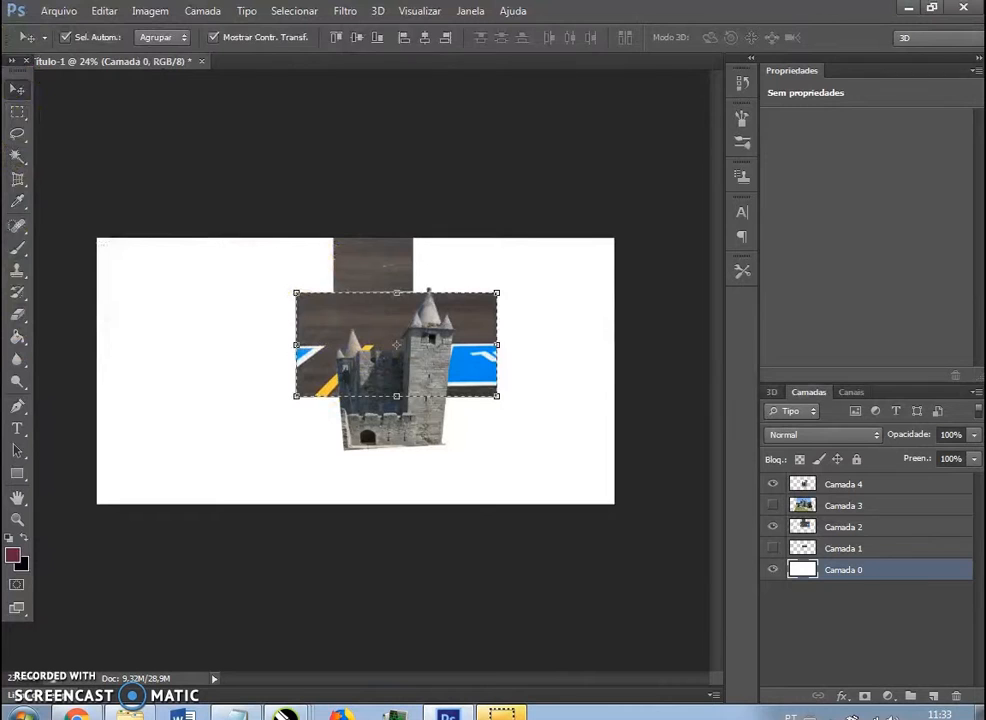
click(17, 157)
Step: On Camada 2, shrink the selected parking lot piece to about 28%, rotate it about 175° and apply the transformation
click(806, 527)
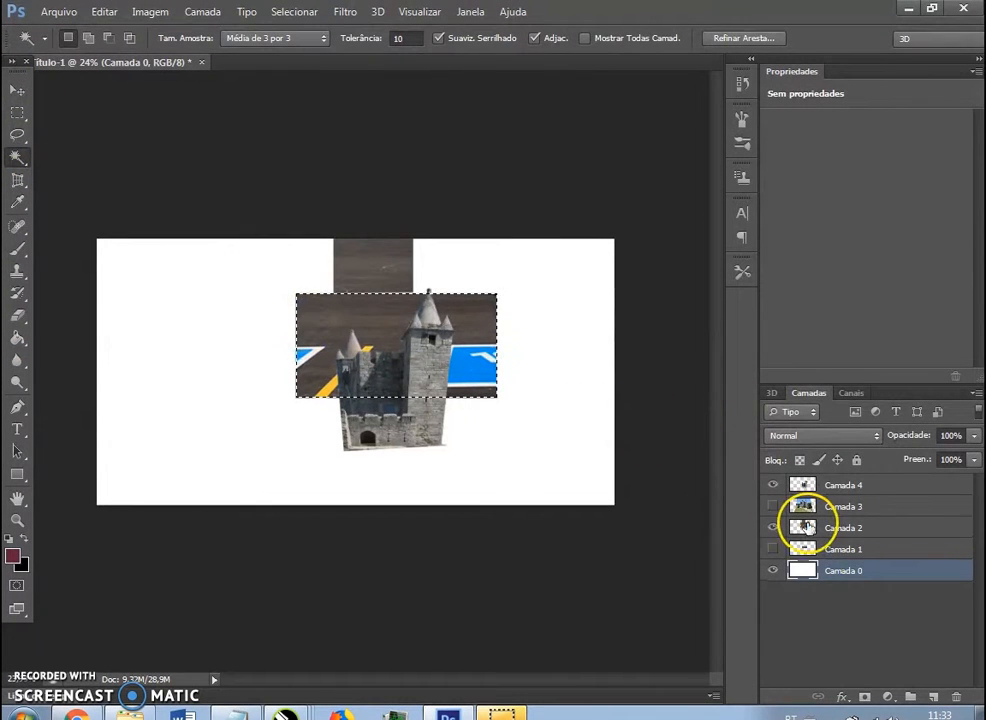
click(17, 521)
mouse_move(365, 376)
mouse_down()
mouse_move(350, 376)
mouse_move(361, 394)
mouse_up()
click(17, 90)
drag(301, 298, 355, 400)
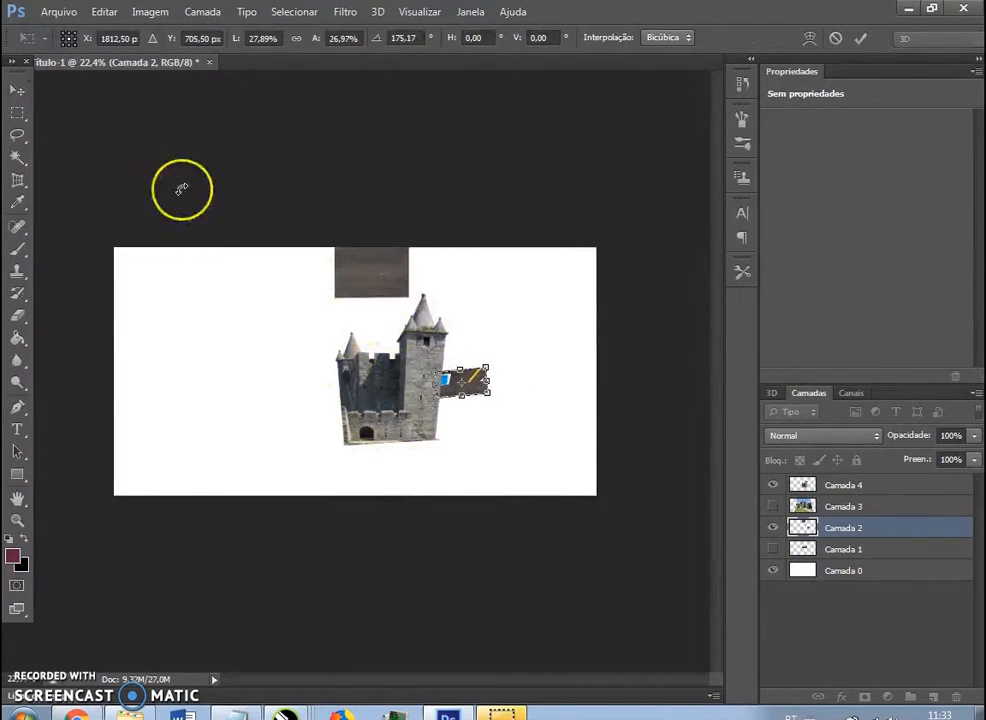
click(18, 178)
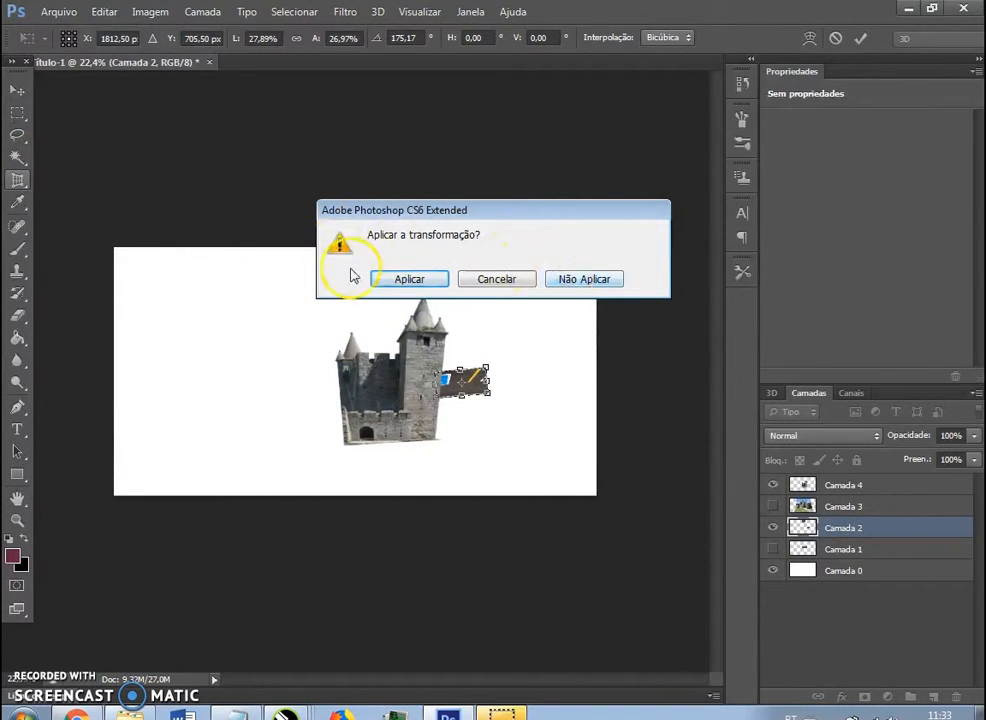
click(400, 279)
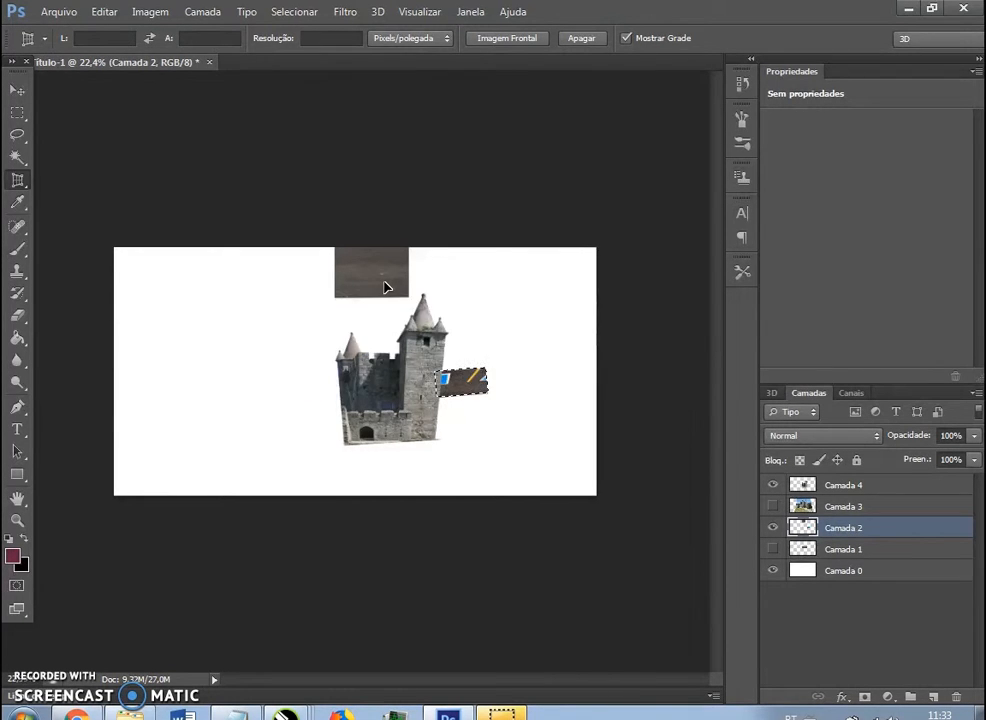
key(ctrl+z)
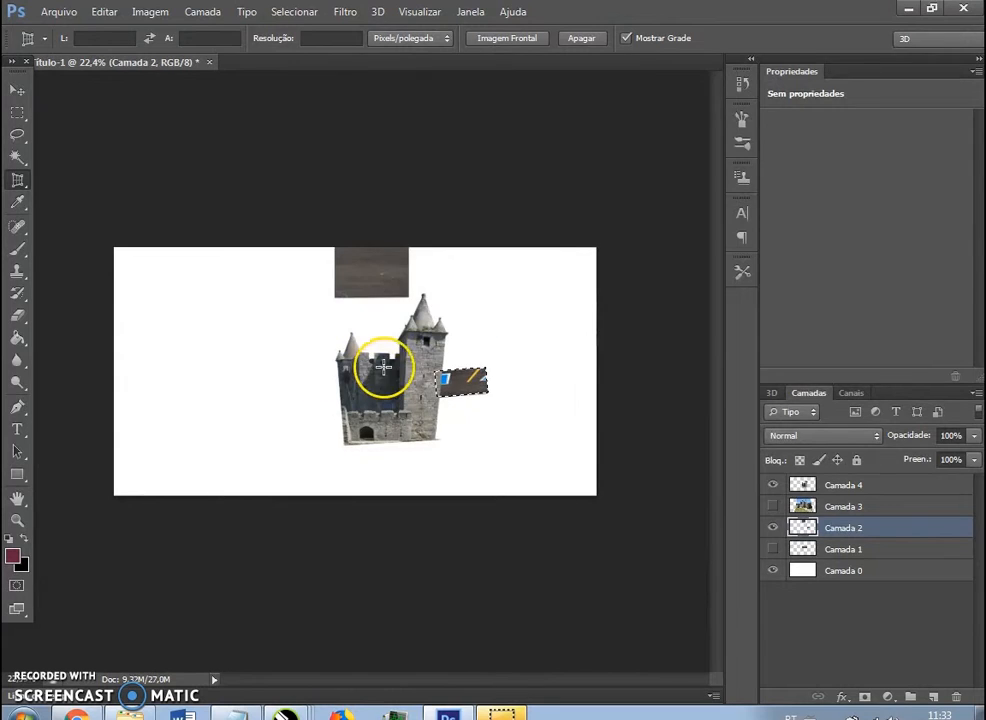